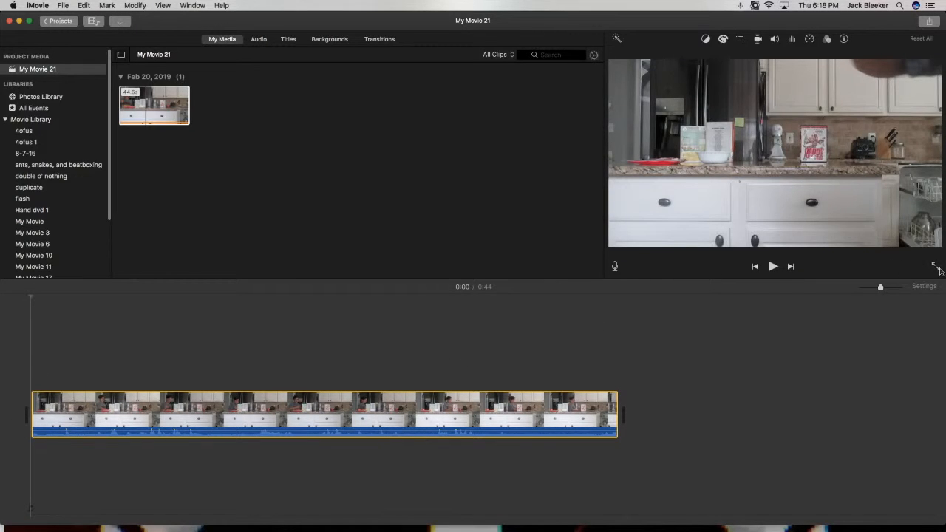
Play the unedited kitchen clip full screen to review the footage, and return to the editor.
left_click(935, 267)
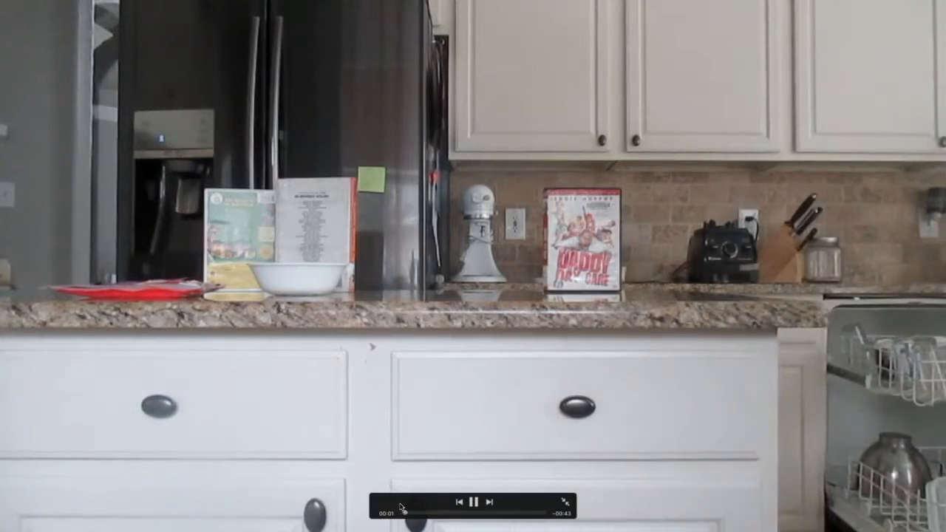
left_click_drag(409, 513, 437, 492)
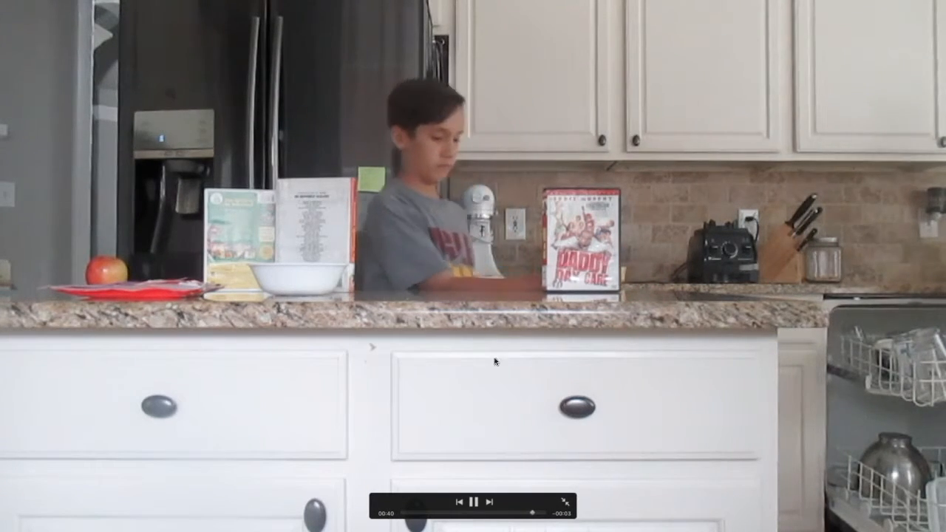
key("space")
key("Escape")
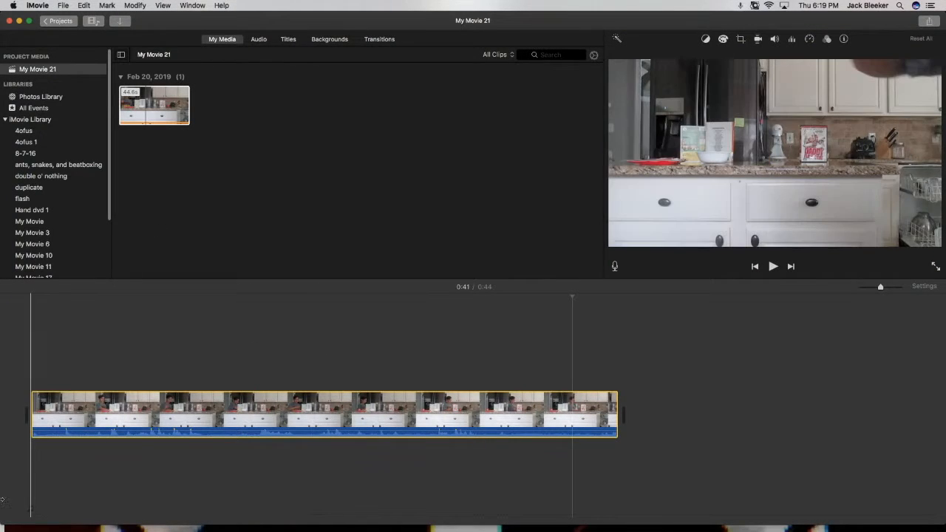
Split the kitchen clip at 0:10 and delete the portion before the split.
left_click(4, 392)
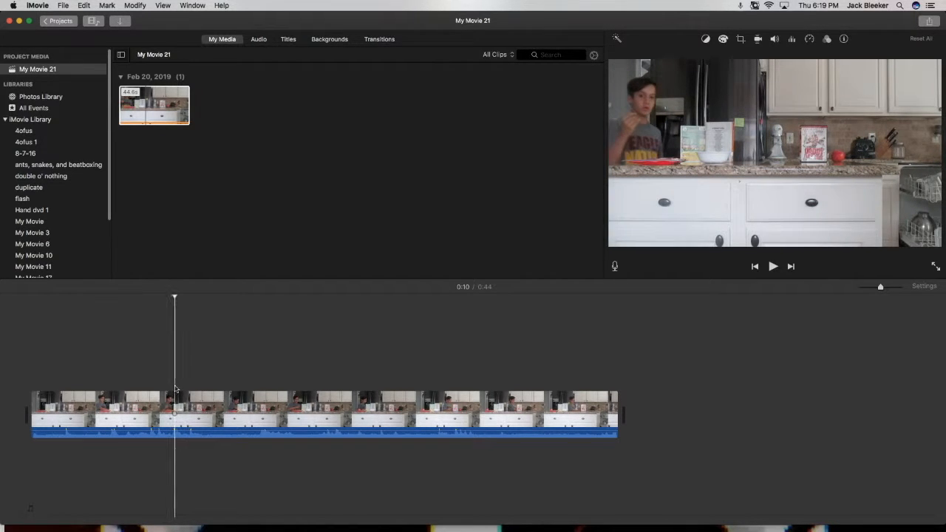
right_click(176, 388)
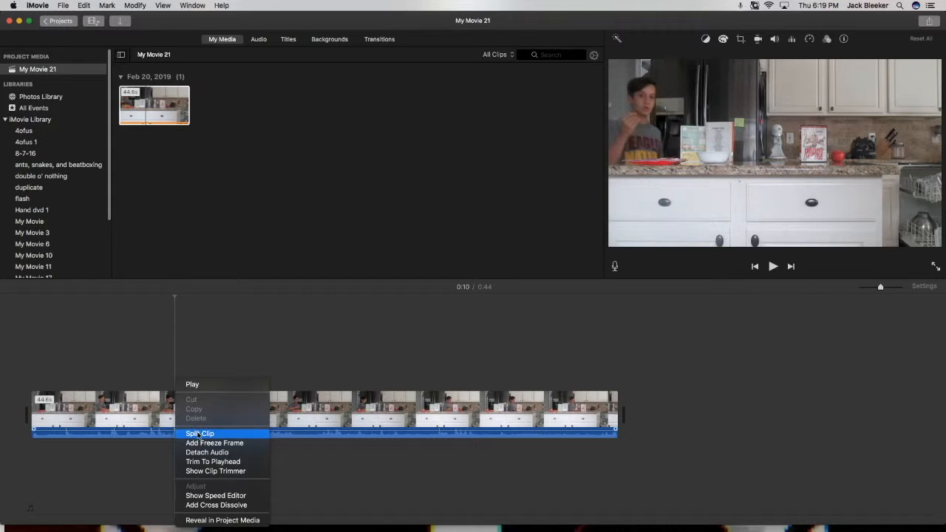
left_click(198, 434)
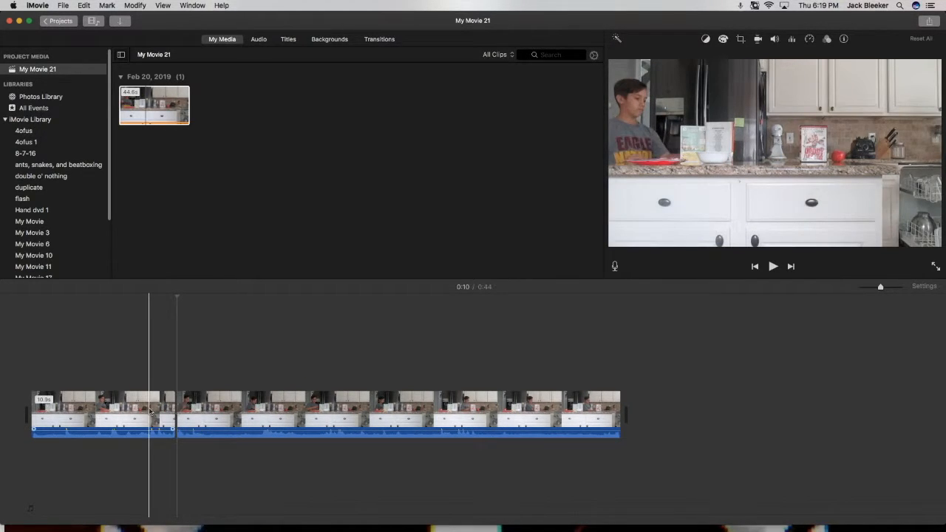
right_click(150, 411)
left_click(159, 419)
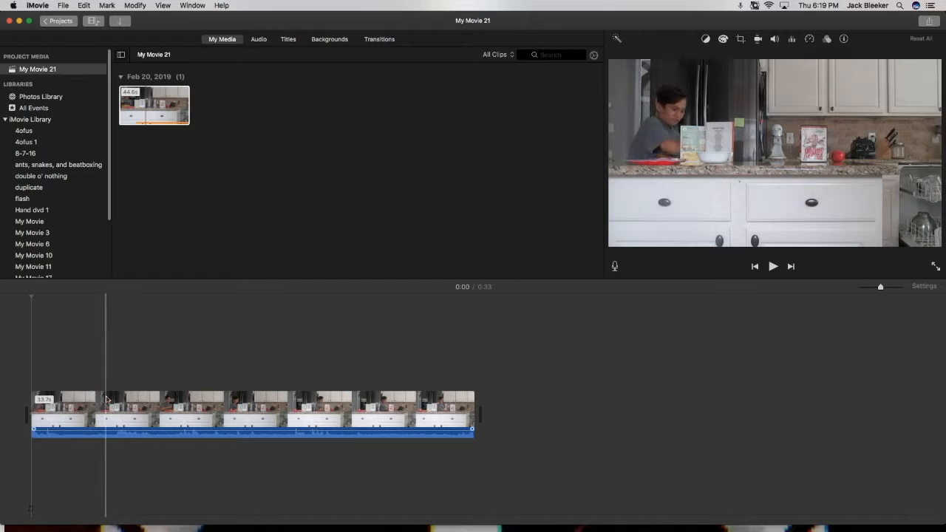
Split the remaining clip at 0:13 and 0:21, and delete the piece between the two splits.
left_click(205, 400)
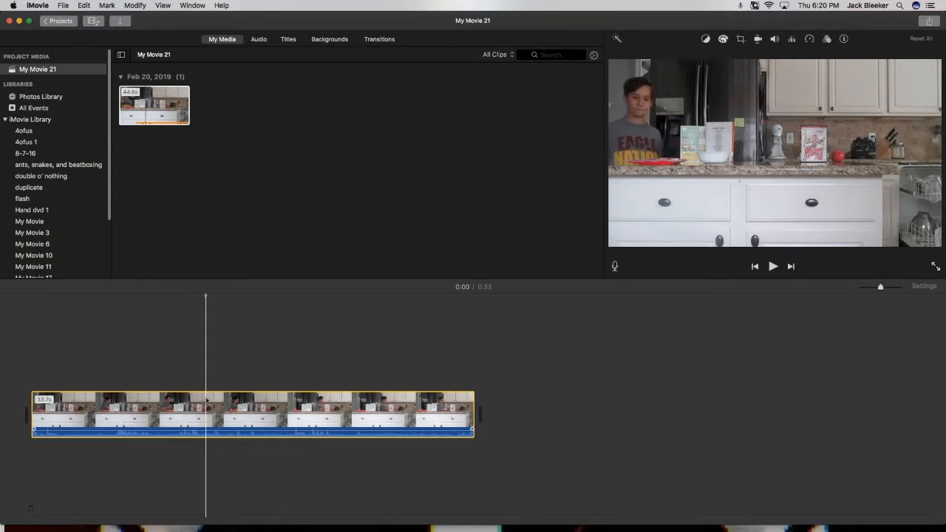
right_click(206, 400)
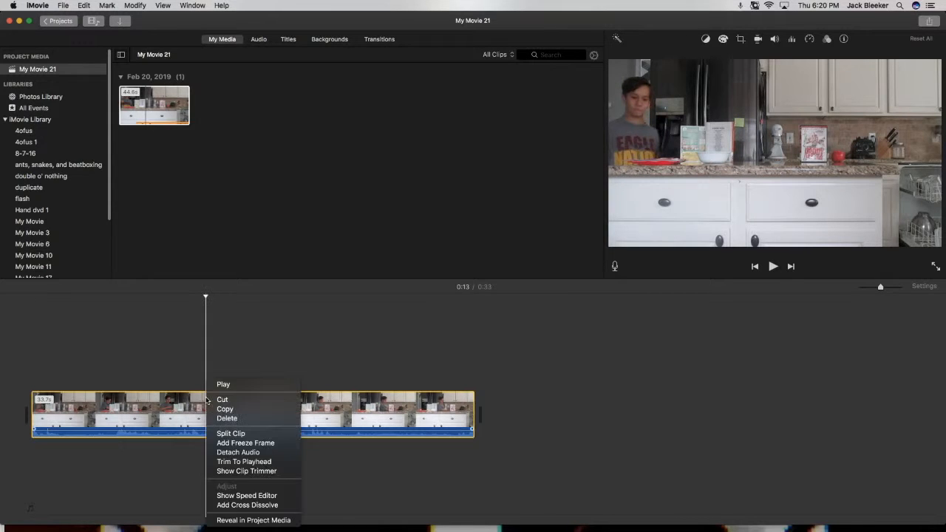
left_click(227, 434)
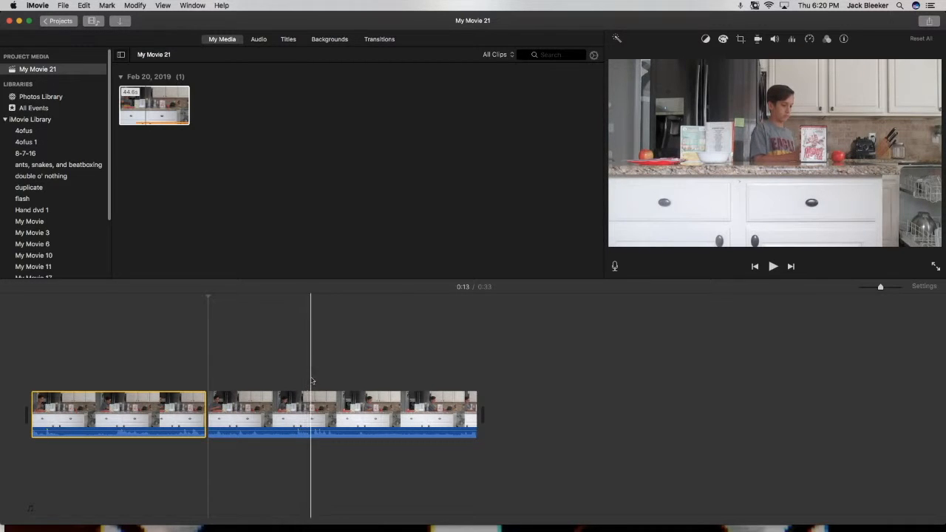
left_click(320, 379)
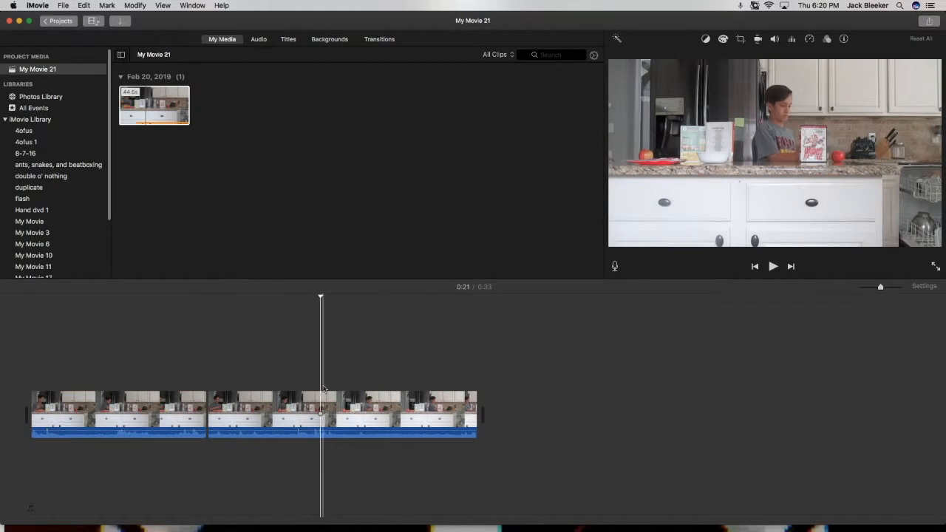
right_click(322, 400)
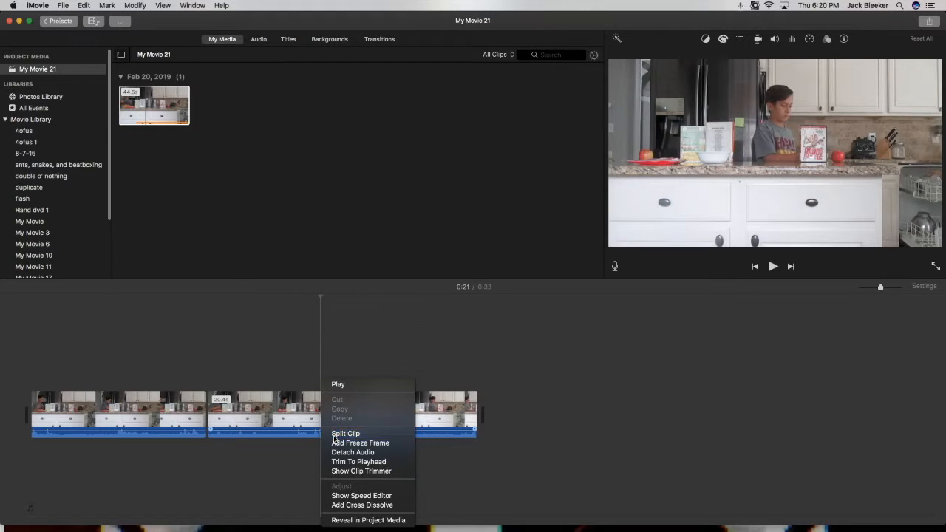
left_click(334, 434)
right_click(305, 412)
left_click(311, 419)
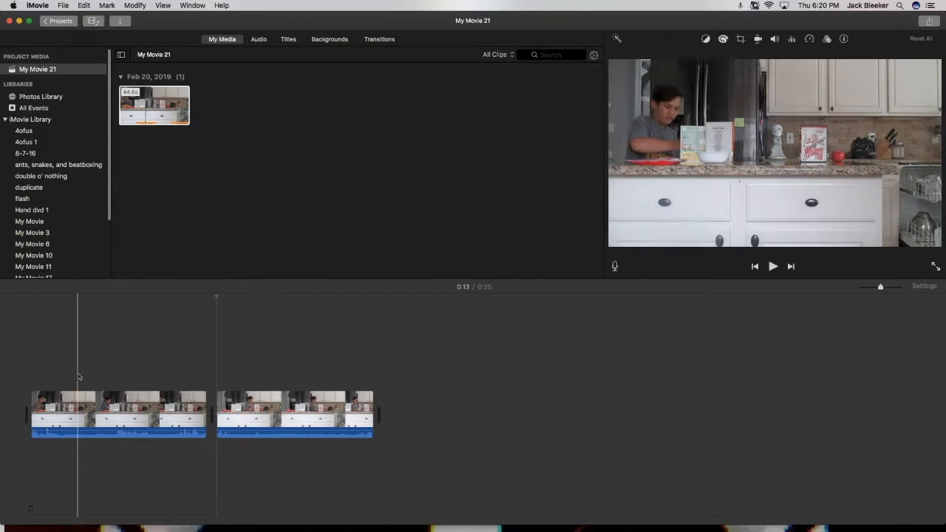
Split the first timeline clip at 0:03.
right_click(89, 420)
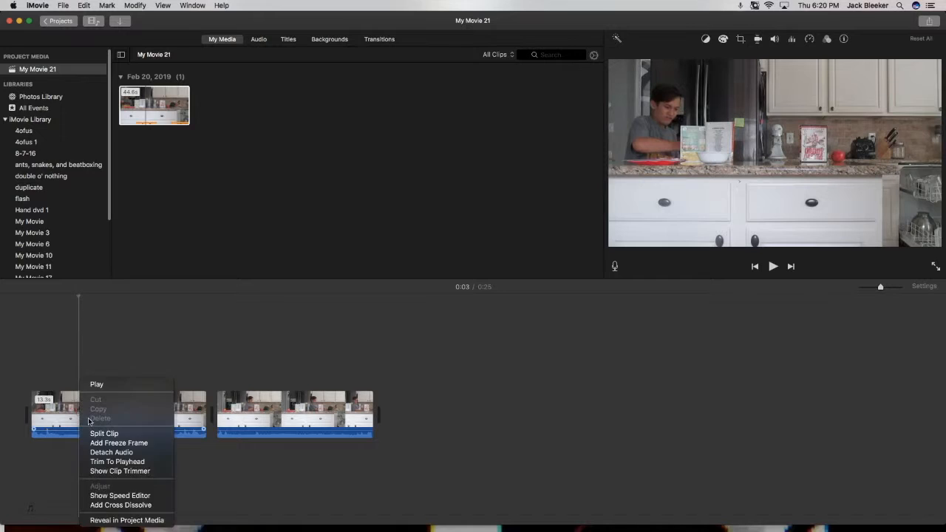
left_click(96, 433)
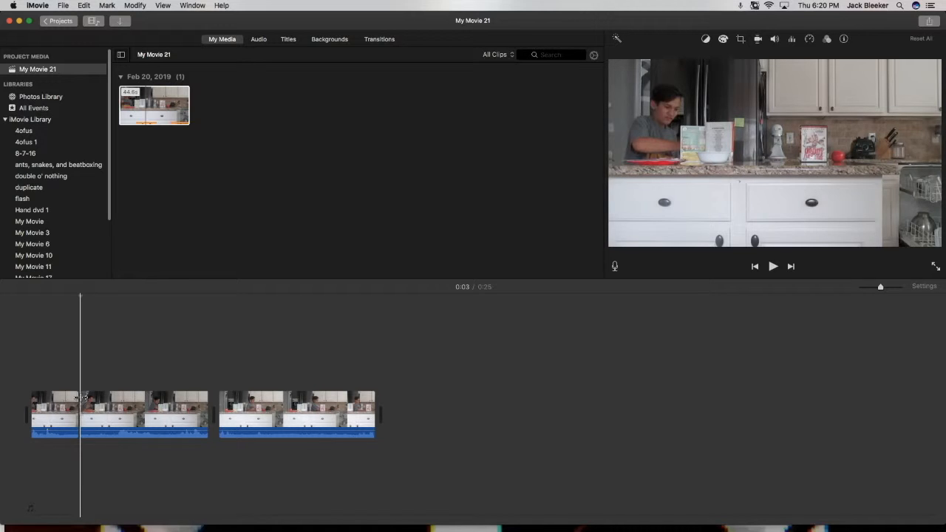
Split the last timeline clip at 0:19 and delete the portion after the split.
mouse_move(253, 402)
left_mouse_down()
mouse_move(210, 367)
mouse_move(161, 347)
mouse_move(124, 349)
mouse_move(243, 410)
left_mouse_up()
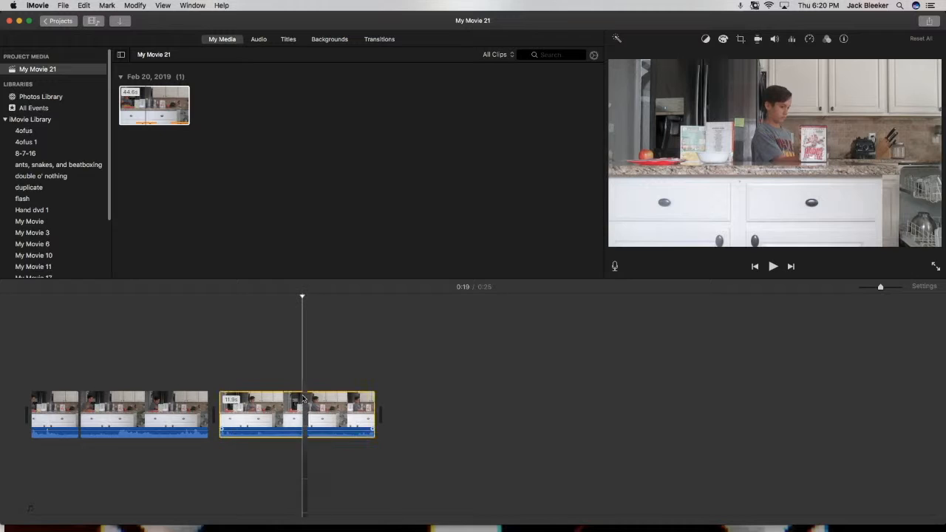
right_click(302, 399)
left_click(331, 434)
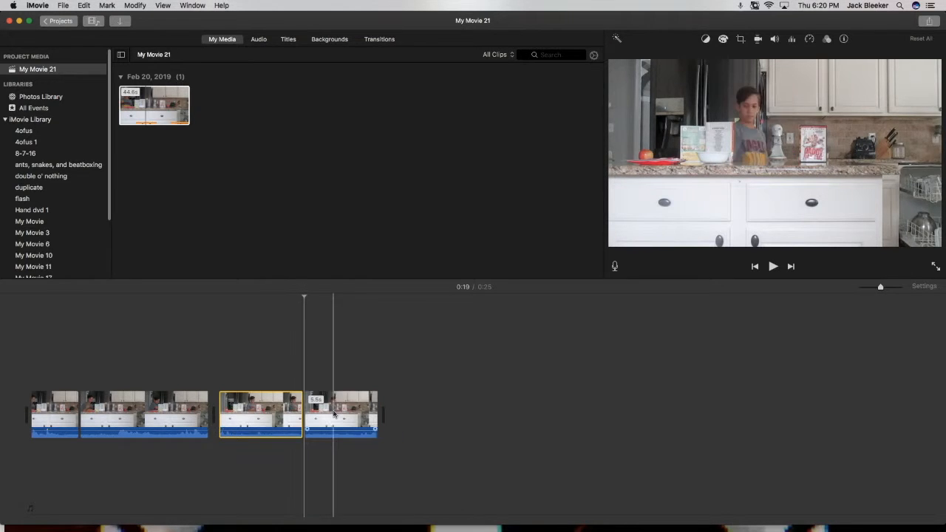
right_click(339, 410)
left_click(356, 419)
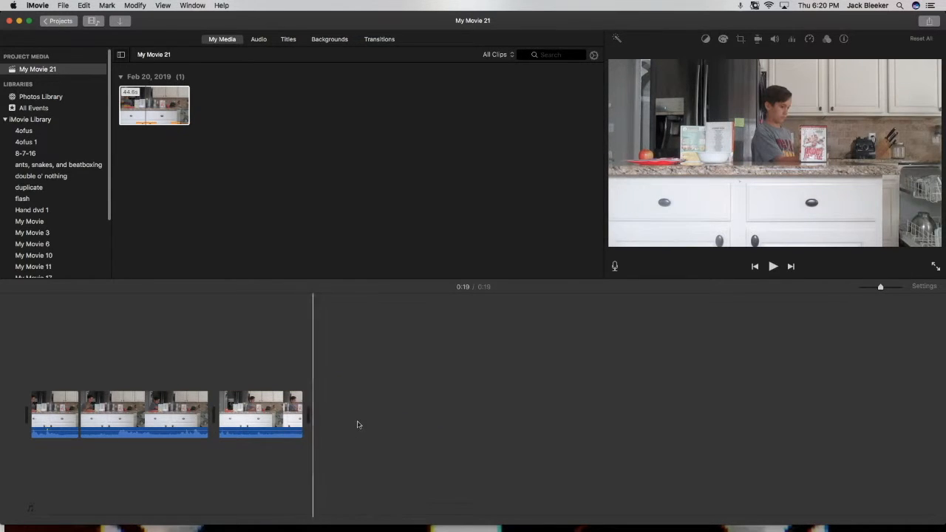
Place the last clip above the main track as an overlay starting at the 0:03 split, and set it to Green/Blue Screen.
left_click_drag(269, 411, 128, 370)
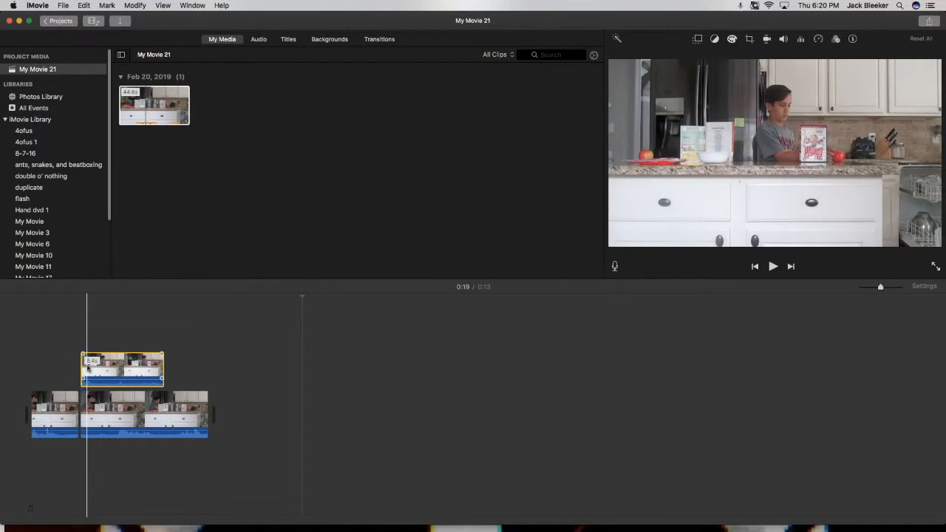
left_click(104, 373)
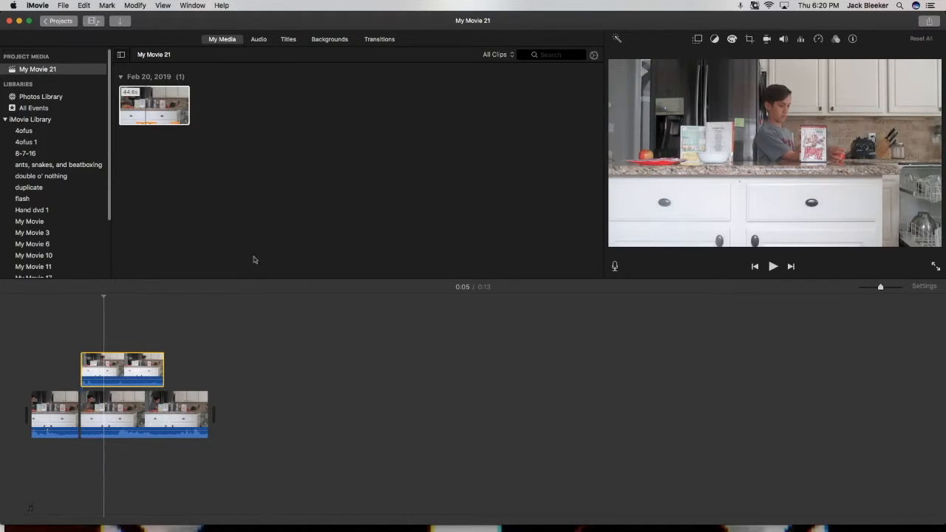
left_click(693, 40)
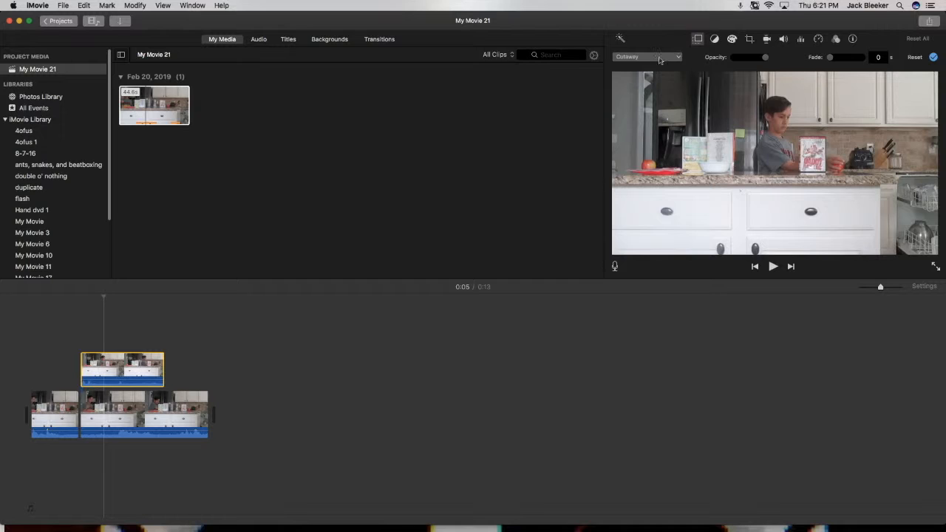
left_click(660, 58)
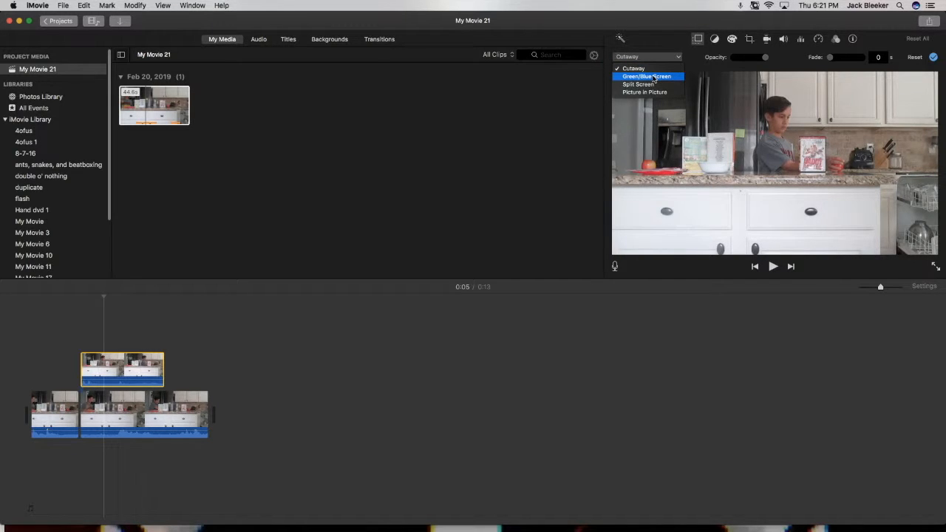
left_click(654, 77)
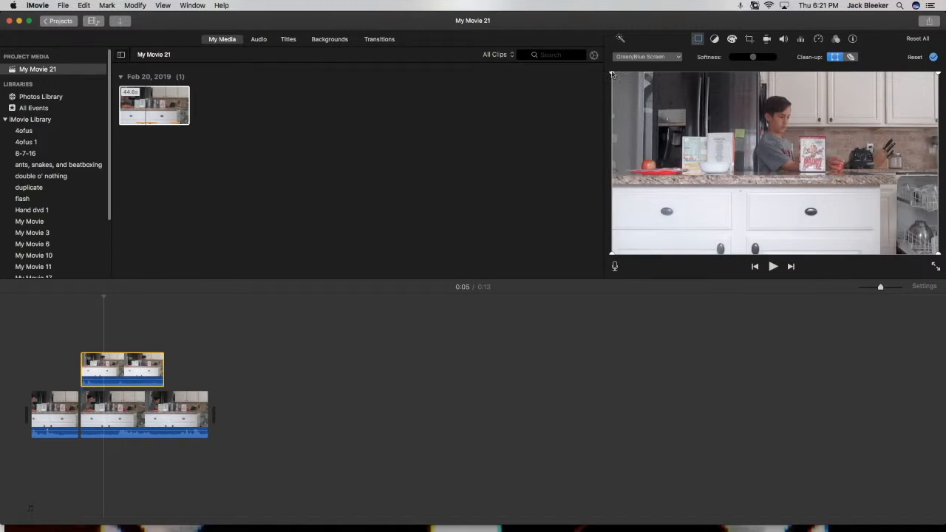
Crop the overlay with its clean-up corners, moving both left corners to about two-thirds of the frame width so only its right side remains.
left_click_drag(623, 73, 780, 64)
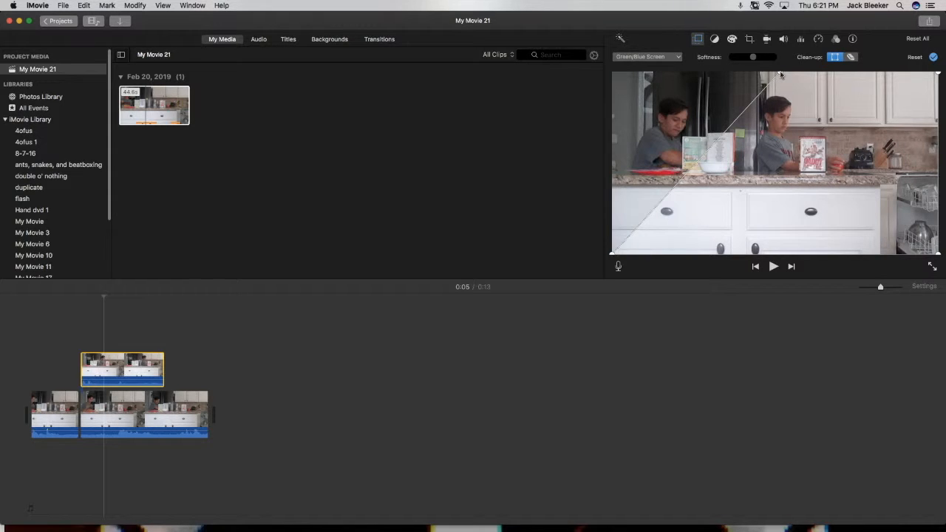
left_click_drag(781, 74, 801, 69)
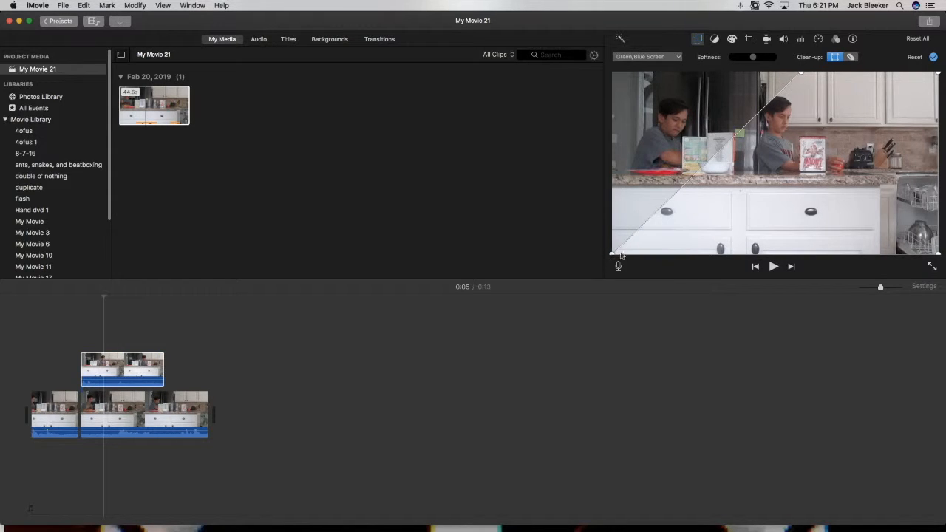
left_click_drag(617, 256, 831, 274)
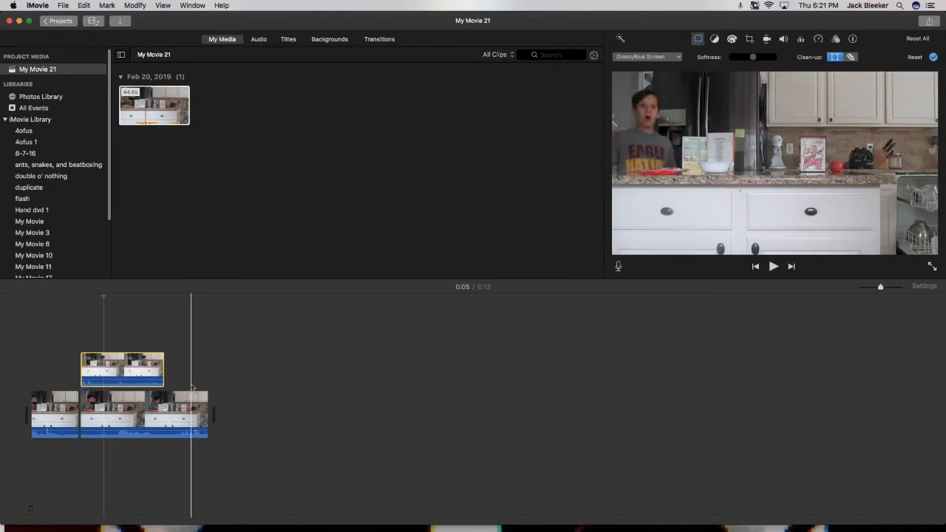
Play the combined clips from the start and again from just before the overlay to check the timing of the two layers.
left_click(14, 327)
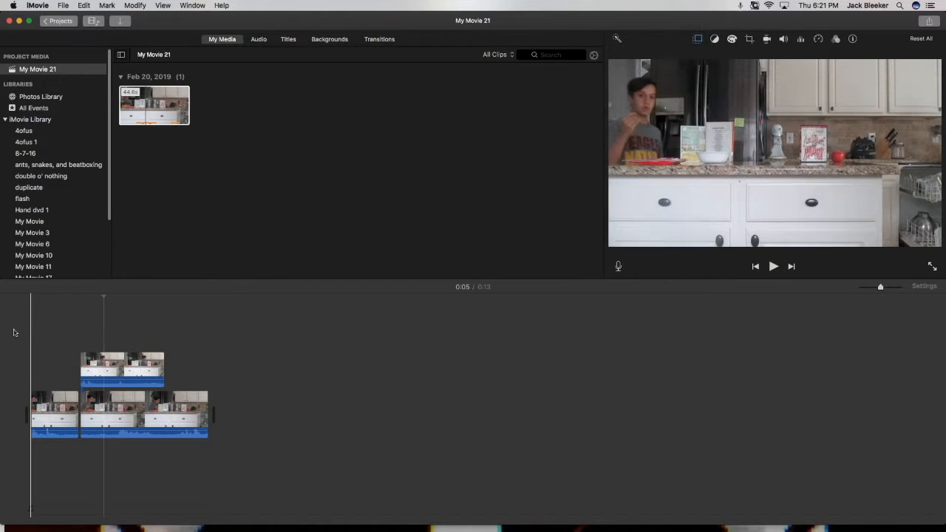
key("space")
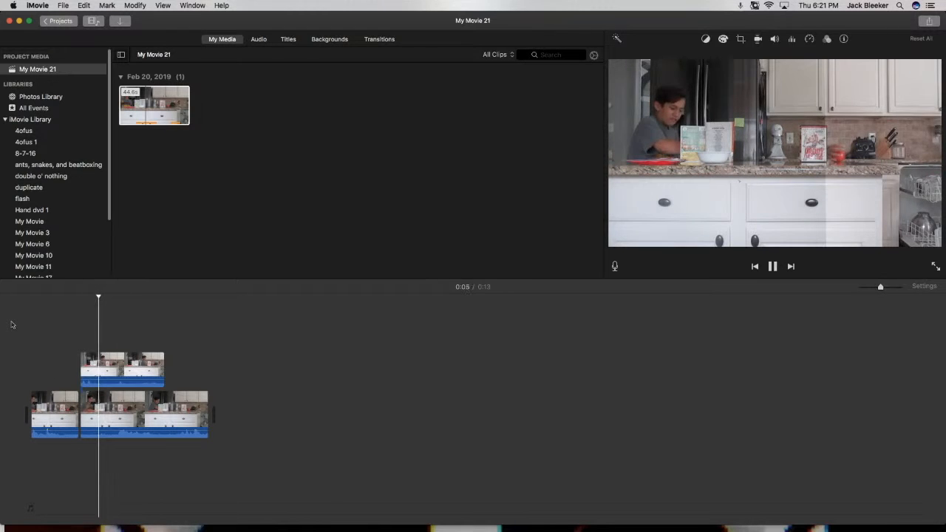
left_click(63, 355)
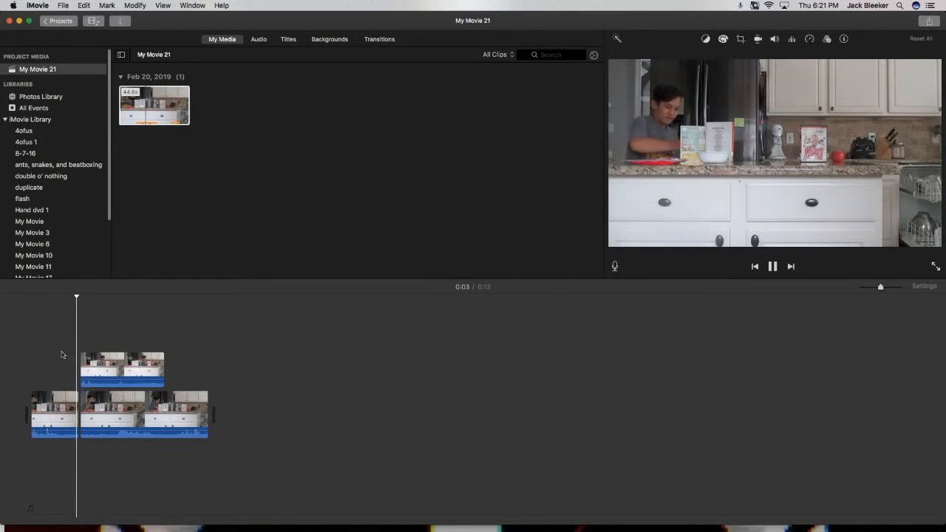
left_click(63, 355)
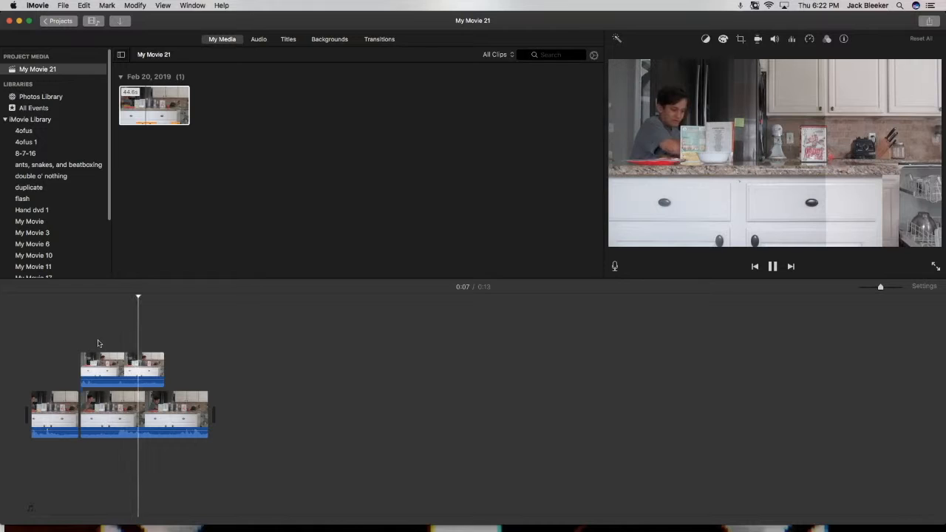
Move the overlay clip slightly later than the 0:03 split and play back the transition.
left_click(91, 361)
left_click_drag(89, 361, 105, 360)
left_click(99, 361)
key("space")
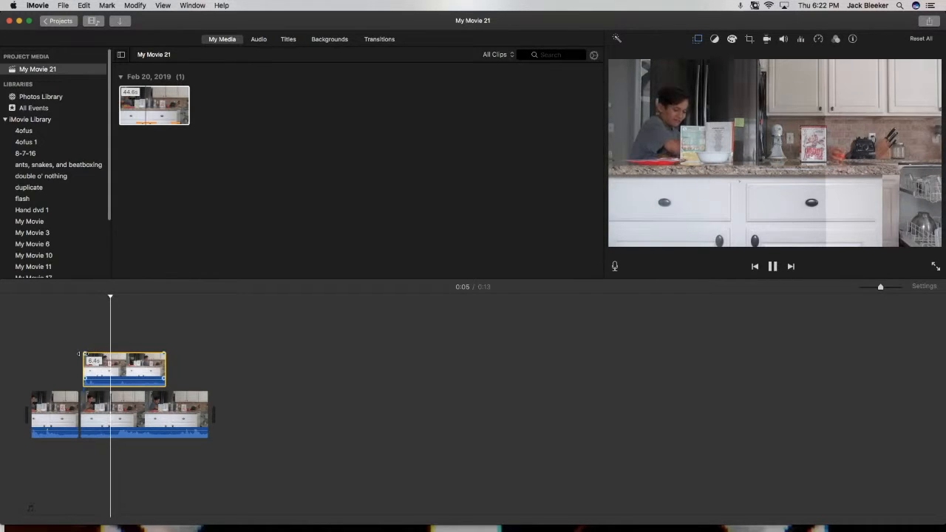
key("space")
Shift the overlay clip earlier in small moves until it starts shortly before the 0:03 split, replaying the transition after each move.
left_click_drag(106, 371, 97, 371)
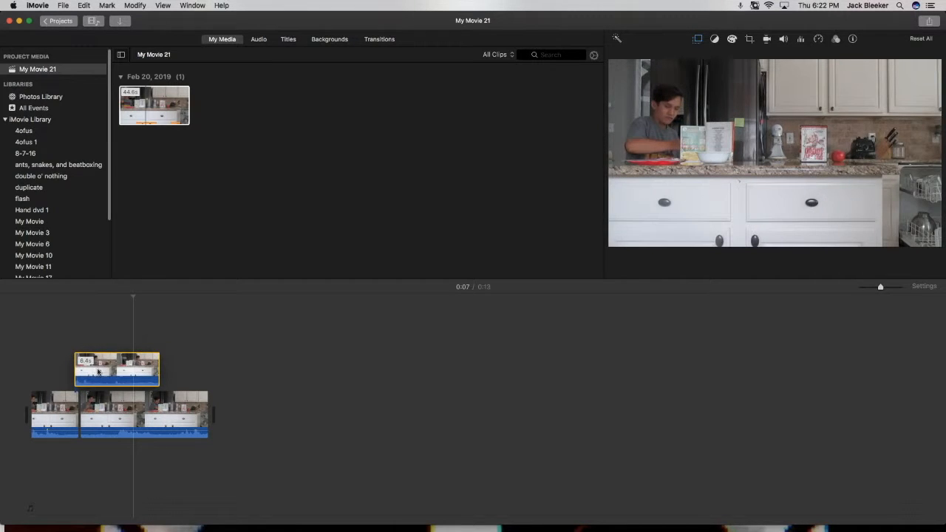
key("space")
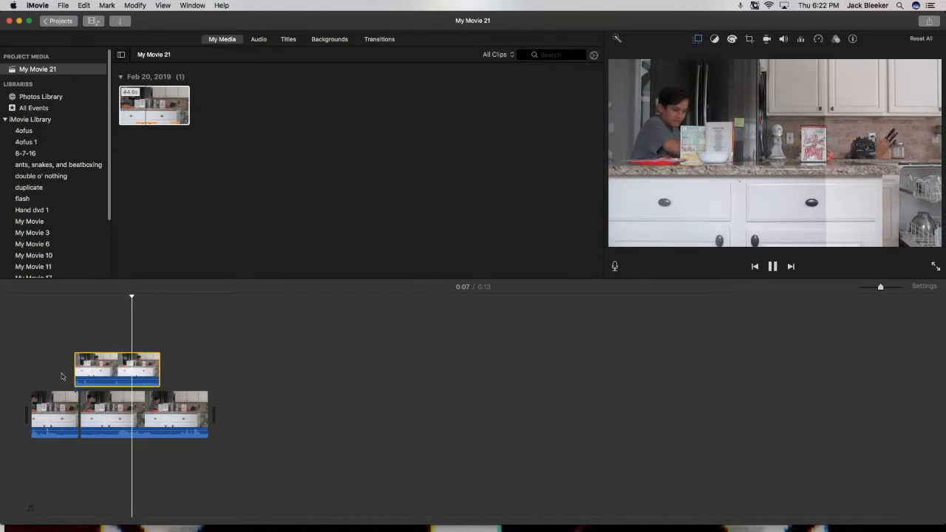
left_click_drag(87, 374, 82, 374)
key("space")
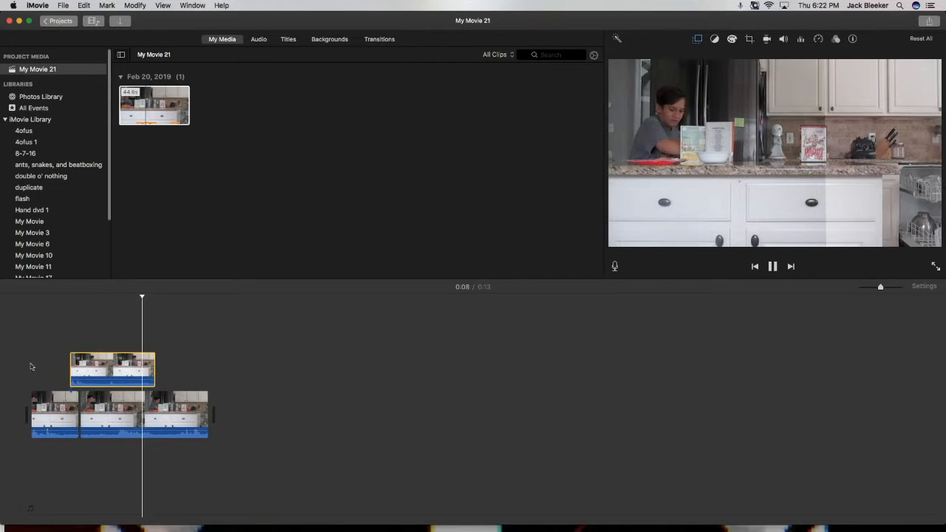
left_click(26, 368)
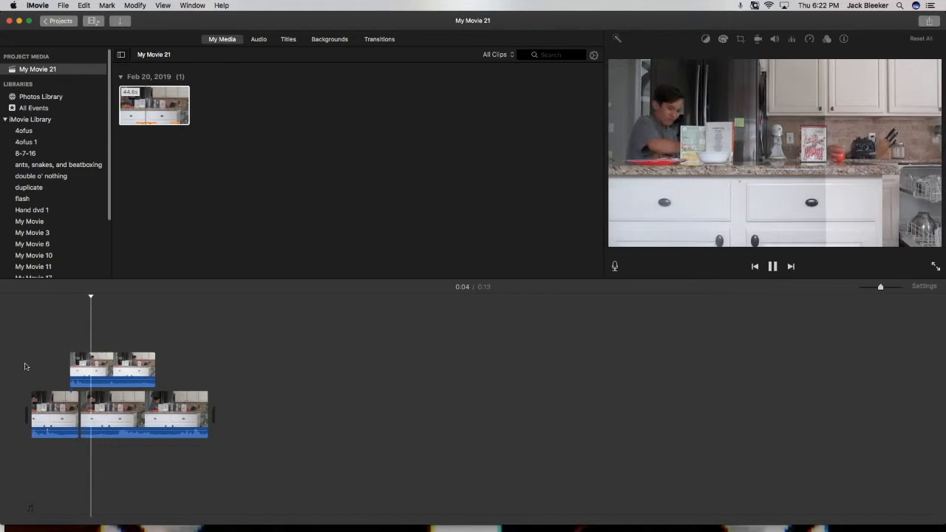
Nudge the overlay clip slightly later and play back the combined clips past the overlay's end.
left_click(82, 370)
key("space")
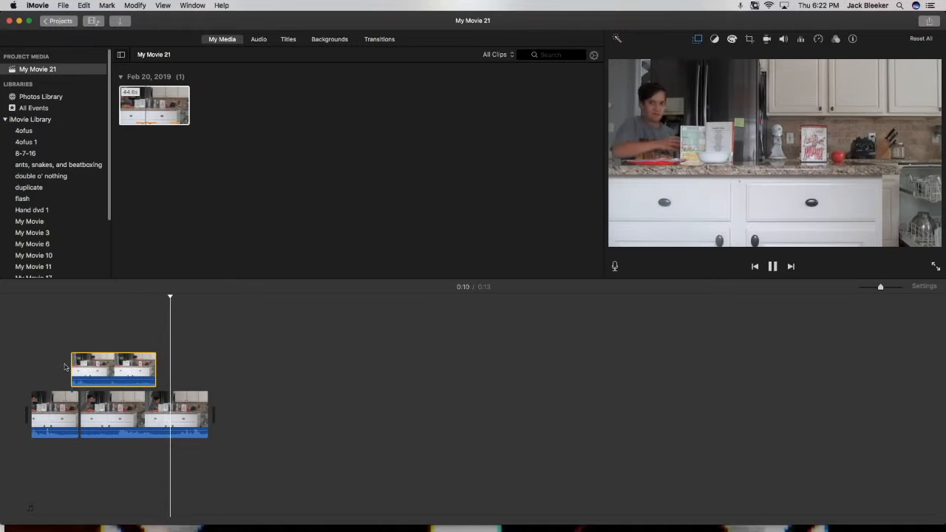
key("space")
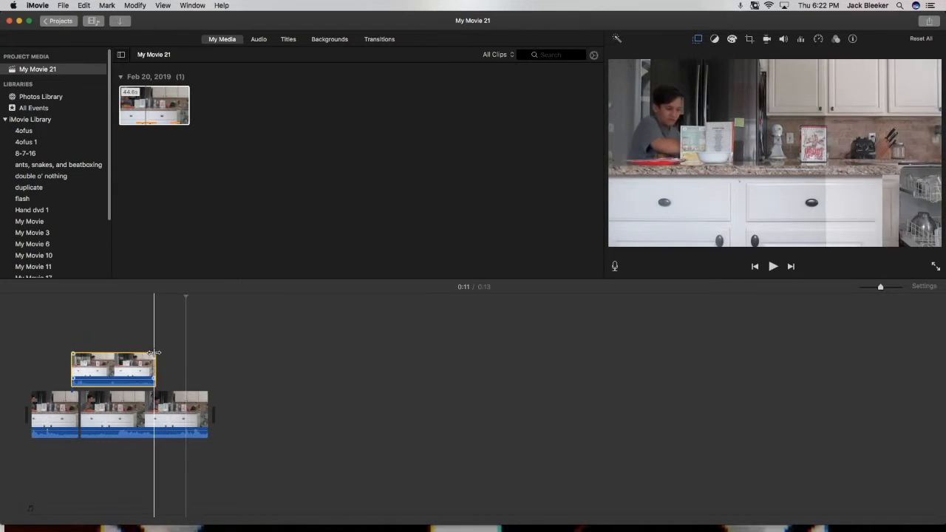
Trim the end of the second base clip to about 0:09 so it finishes together with the overlay clip.
left_click_drag(208, 399, 155, 393)
left_click(153, 355)
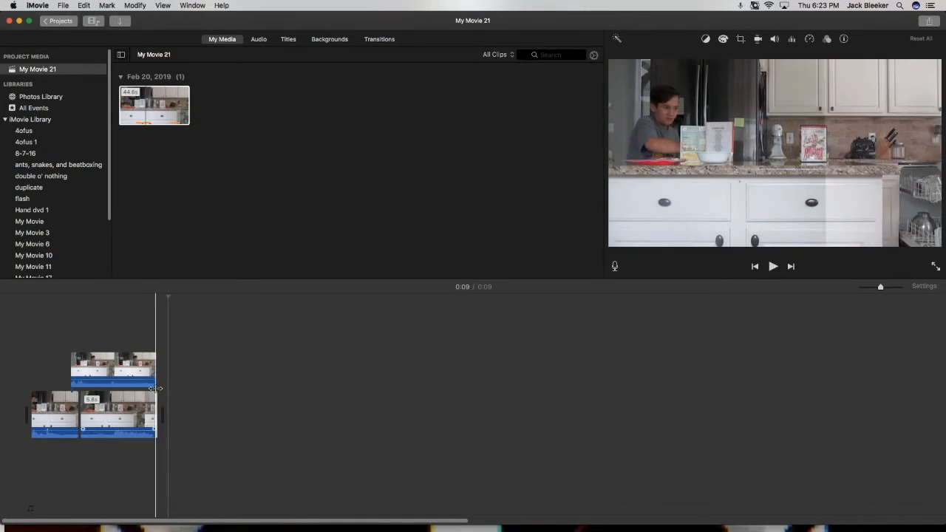
key("space")
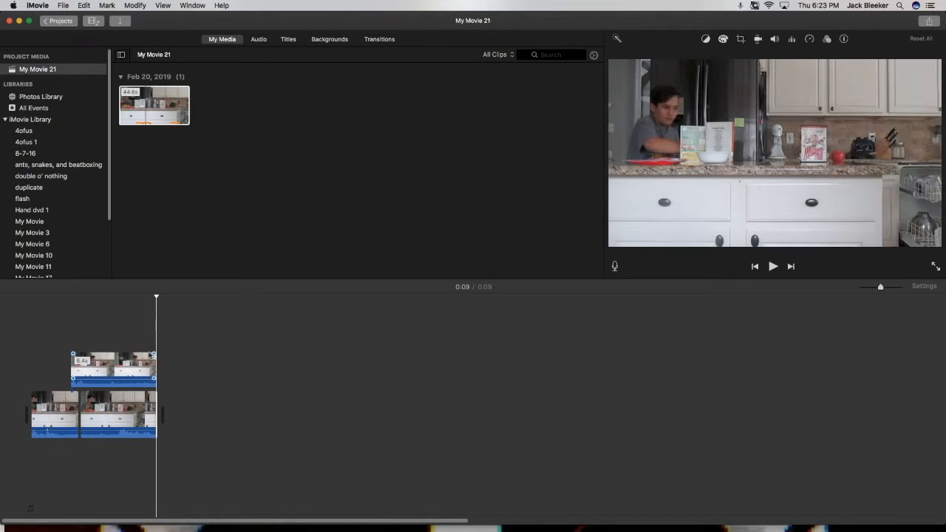
left_click_drag(154, 397, 154, 398)
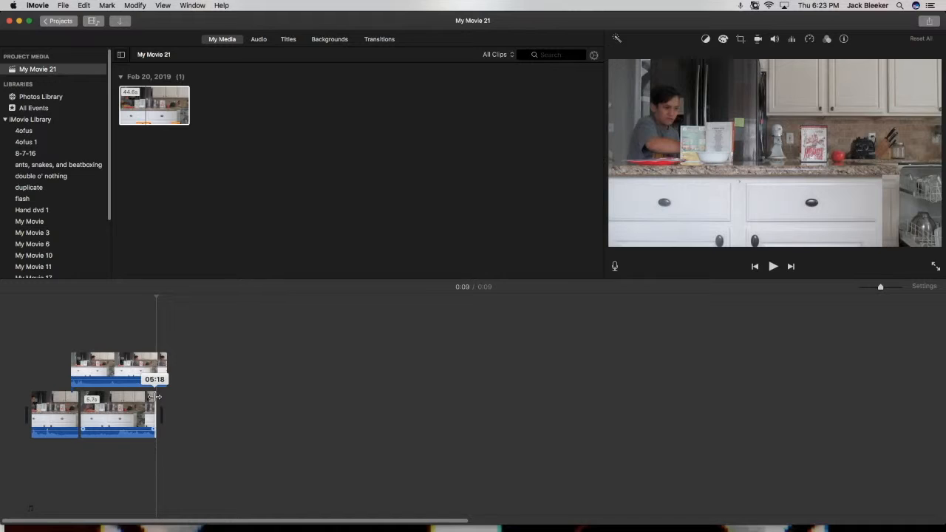
left_click_drag(154, 397, 154, 397)
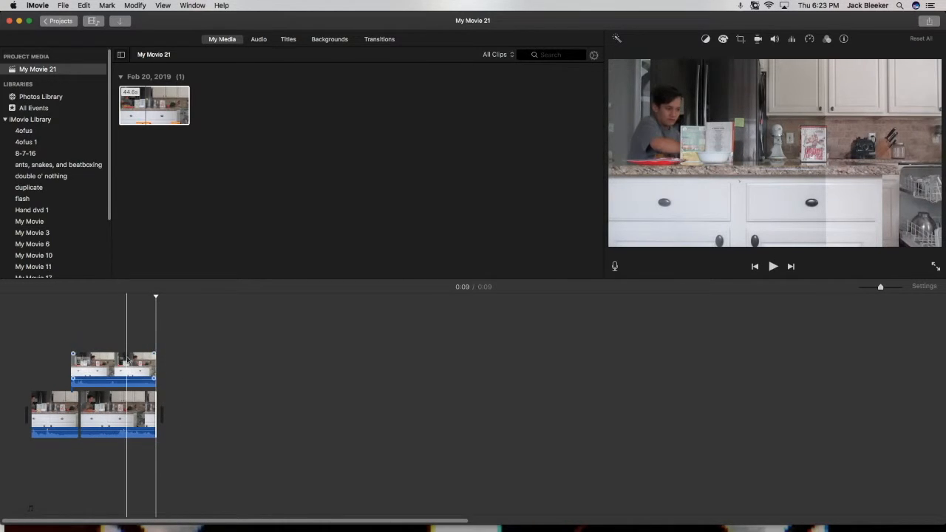
Play the whole movie full screen from the start to review the clone effect, and return to the editor.
left_click(16, 322)
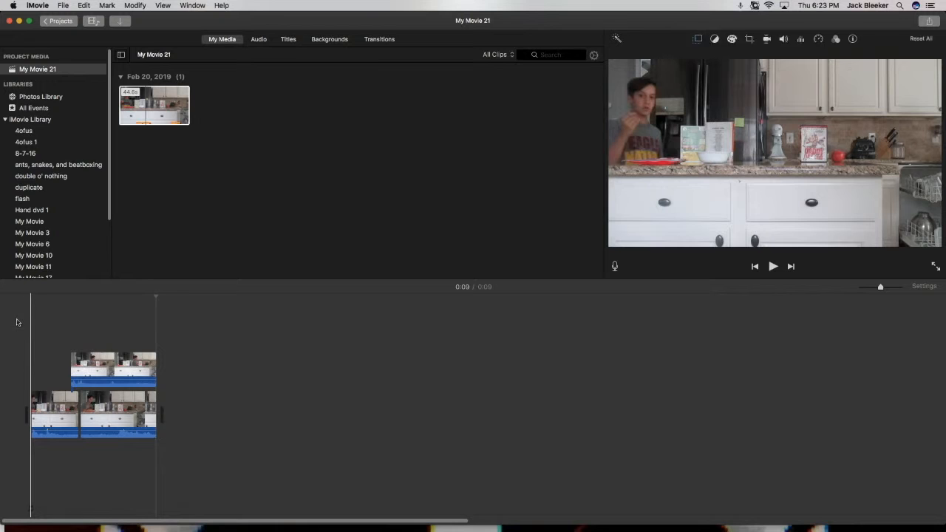
left_click(935, 267)
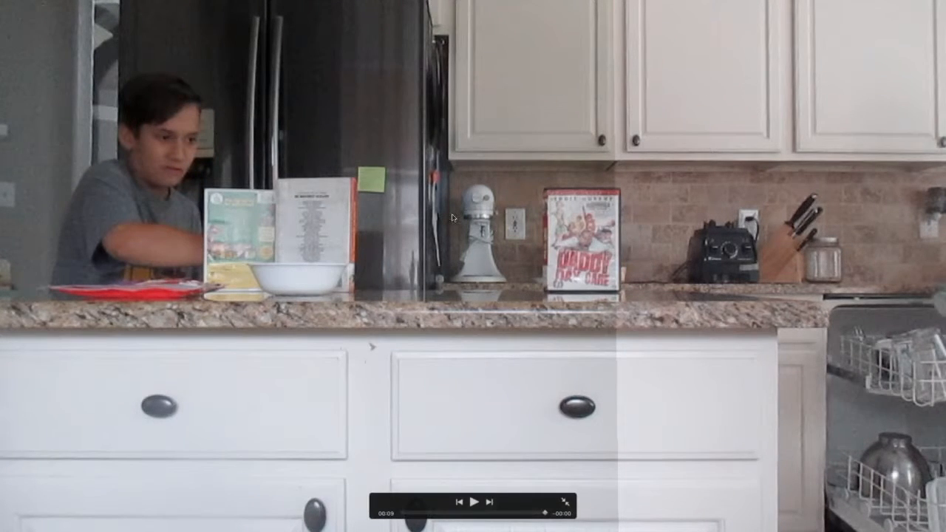
key("Escape")
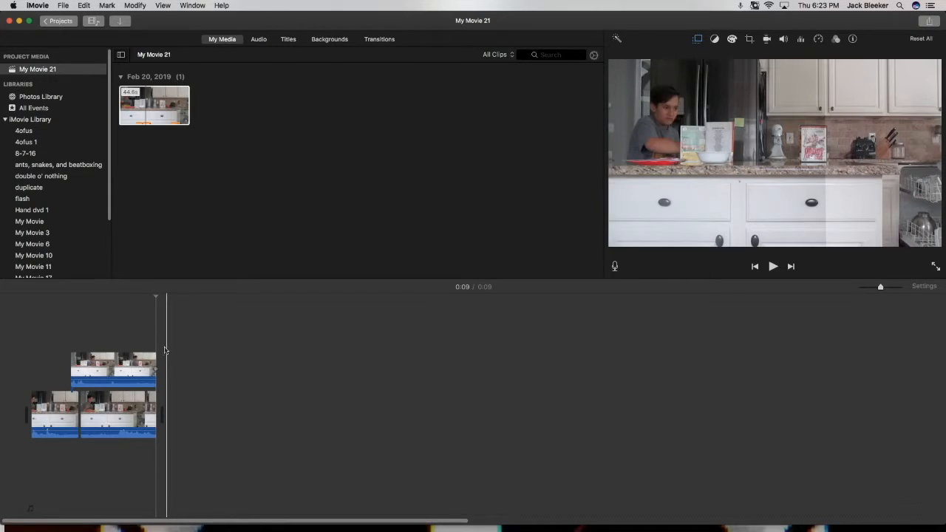
Extend the second base clip's end to about 0:10, and move the overlay later so both end together, checking it by playback.
left_click_drag(157, 401, 163, 399)
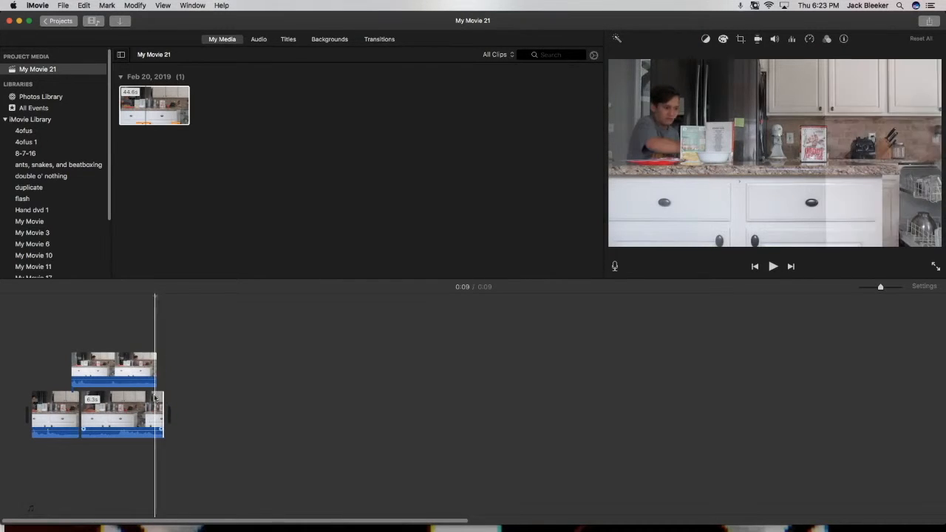
left_click_drag(164, 401, 175, 396)
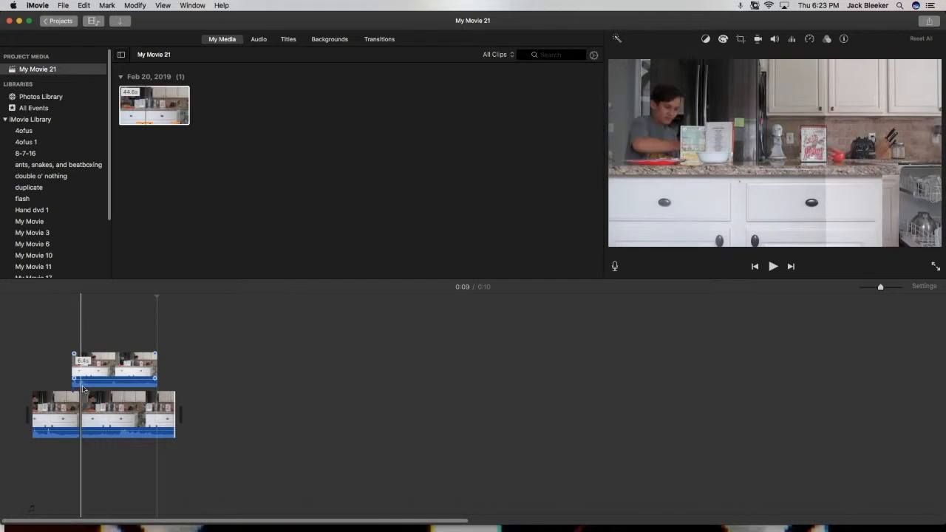
left_click_drag(95, 376, 113, 378)
key("space")
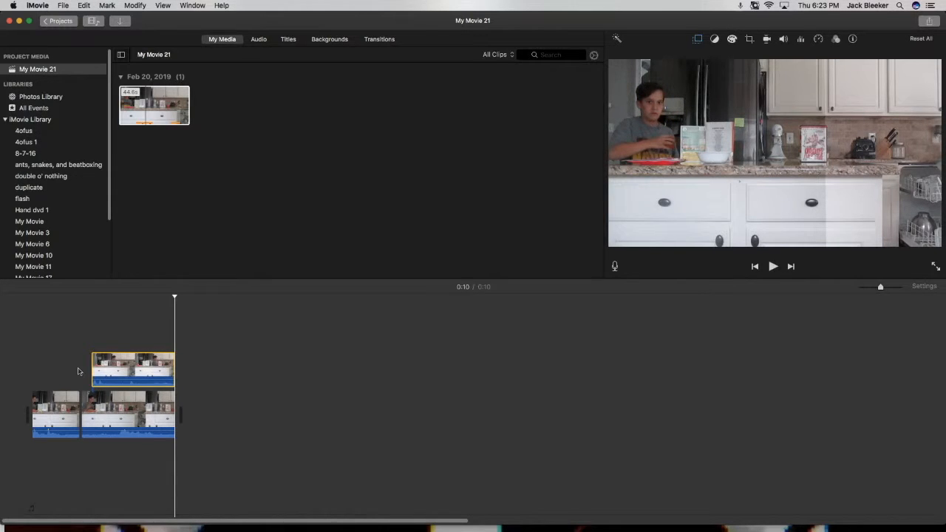
left_click(174, 397)
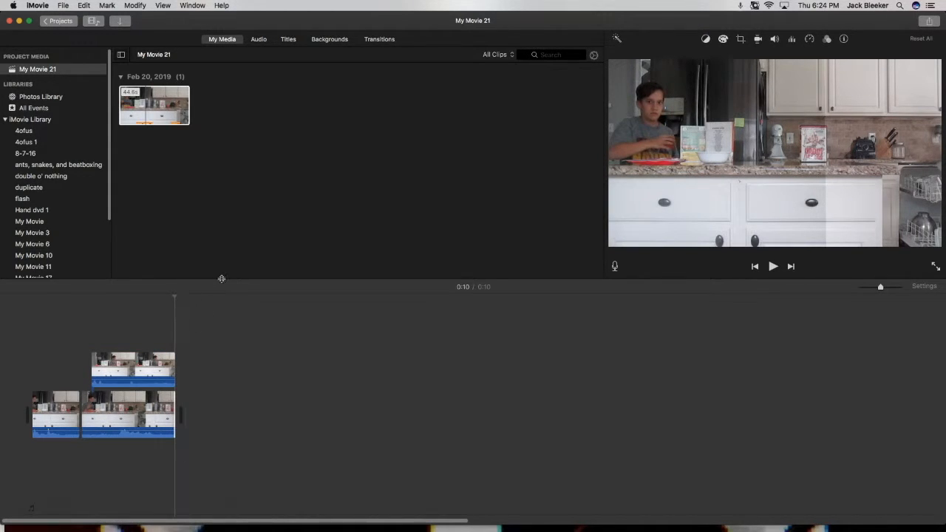
Leave the editor for the projects overview, saving the project as Hand dvd 2.
left_click(61, 21)
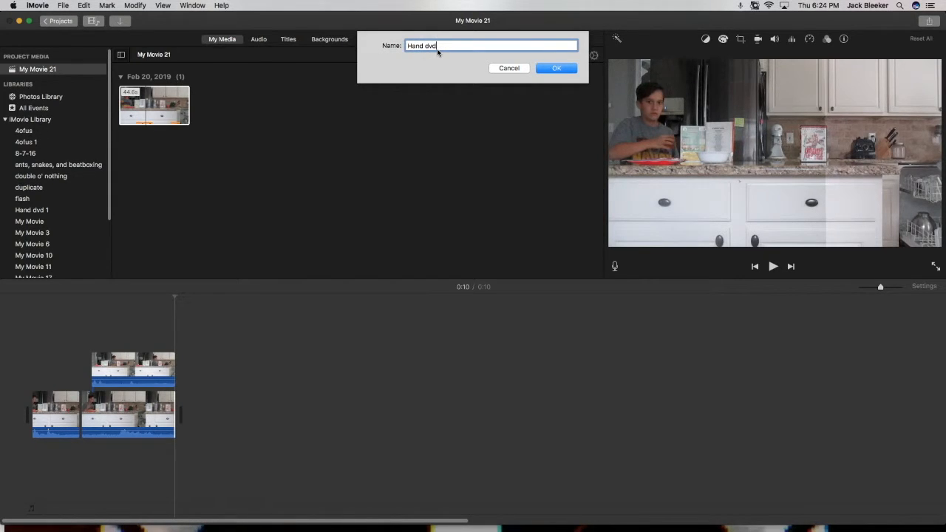
key("Return")
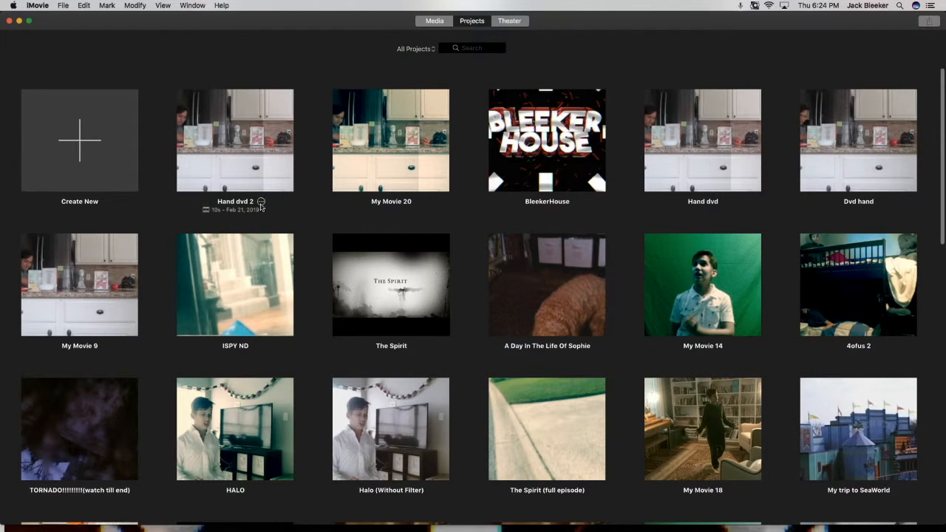
Export the Hand dvd 2 project as a video file named Hand dvd 2 on the Desktop.
left_click(261, 205)
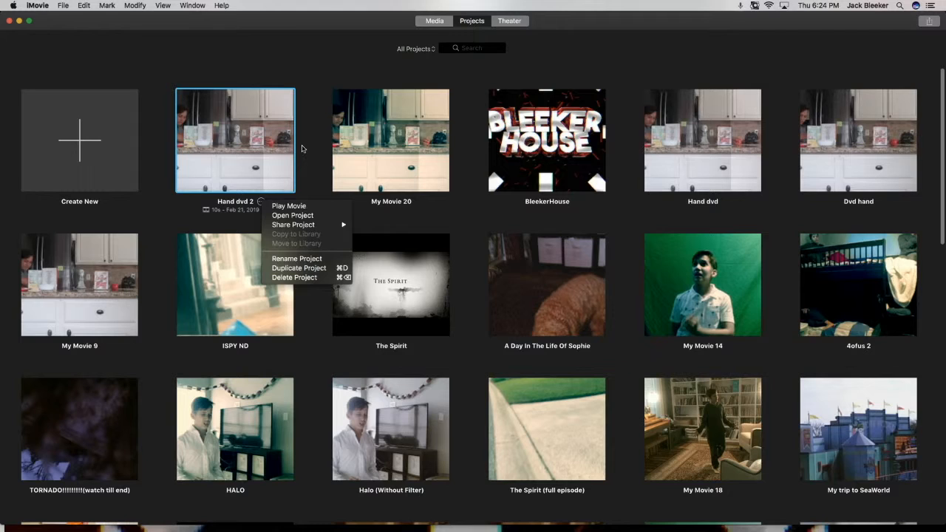
left_click(272, 151)
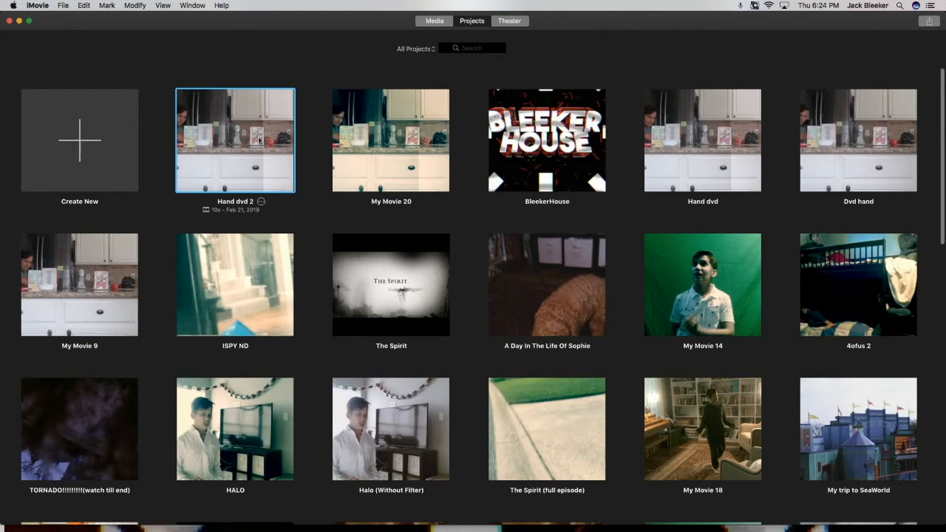
left_click(262, 201)
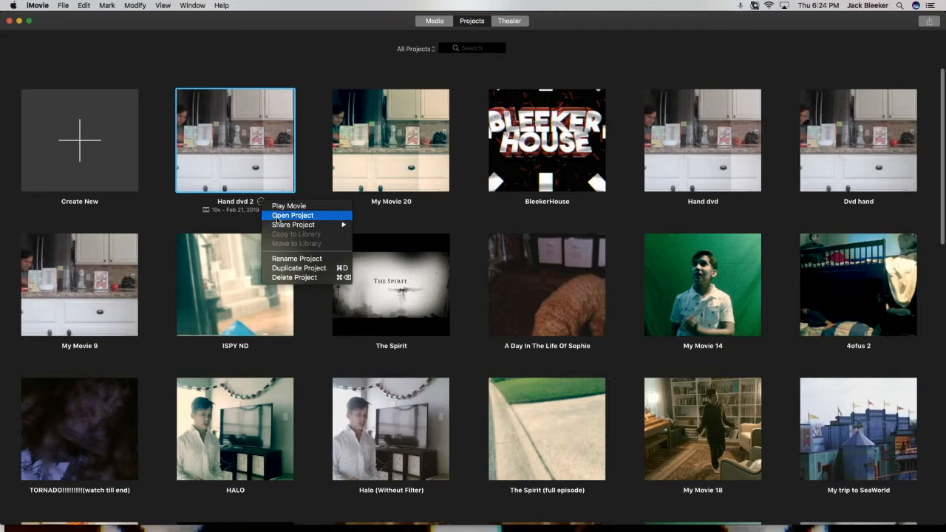
mouse_move(292, 225)
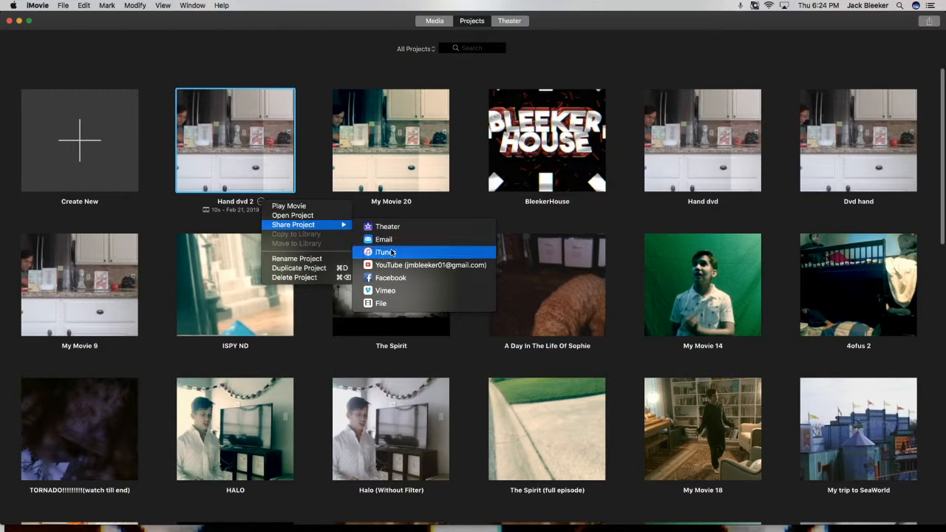
left_click(397, 303)
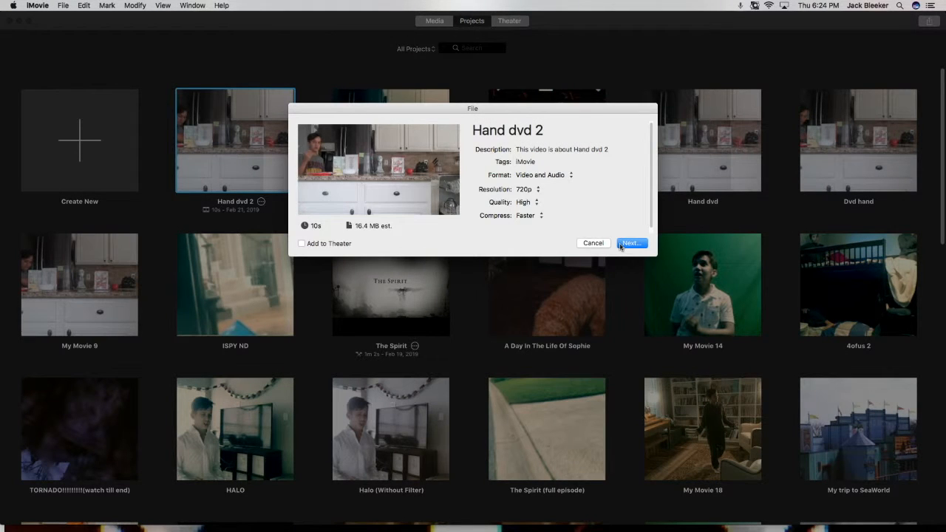
left_click(620, 244)
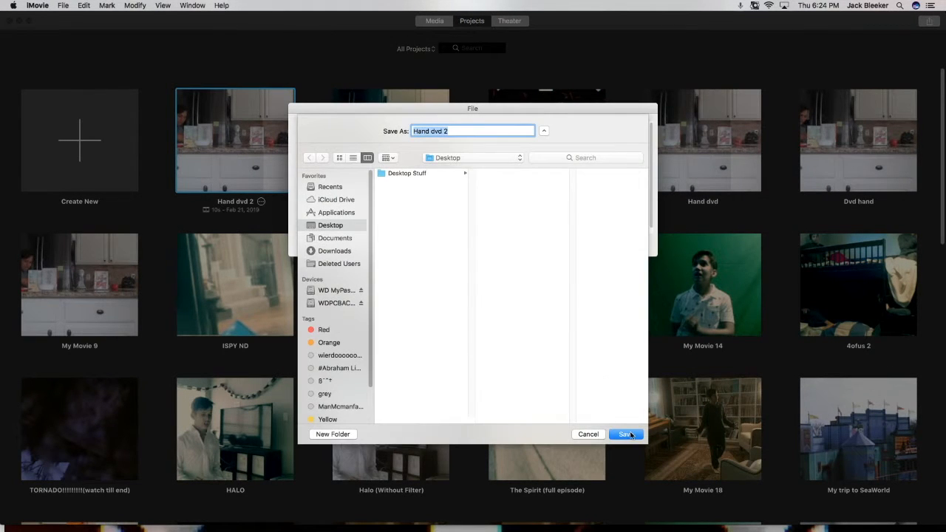
left_click(470, 157)
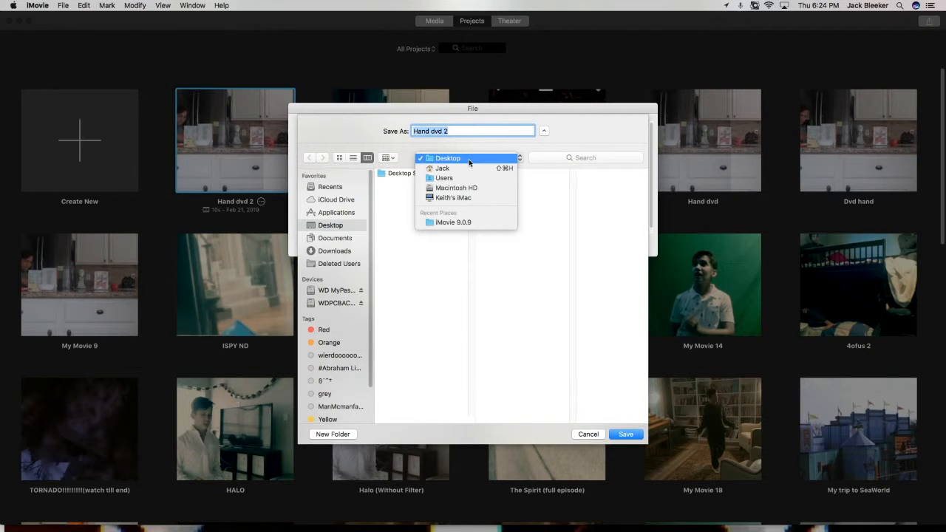
left_click(459, 160)
left_click(625, 434)
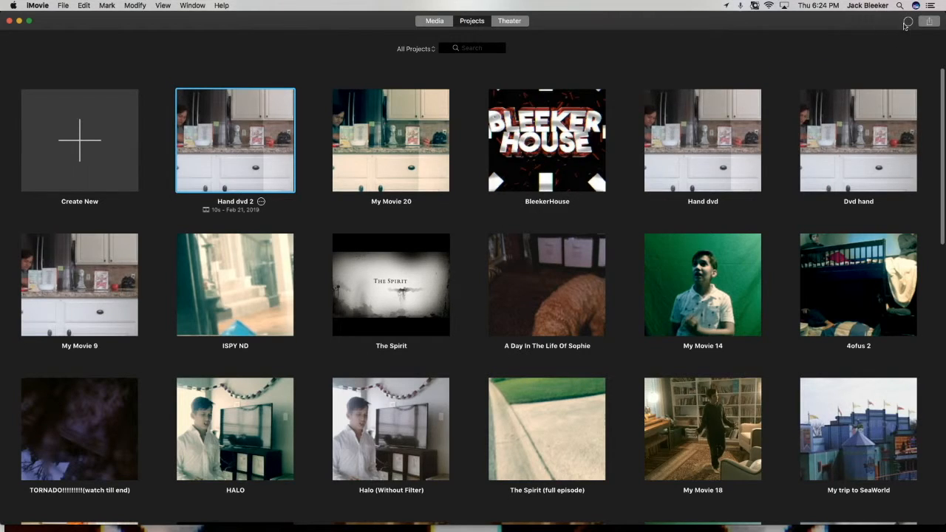
Check the export, move the window aside to see the exported file on the Desktop, dismiss the notification and restore the window's position.
left_click(910, 24)
left_click_drag(871, 22, 796, 20)
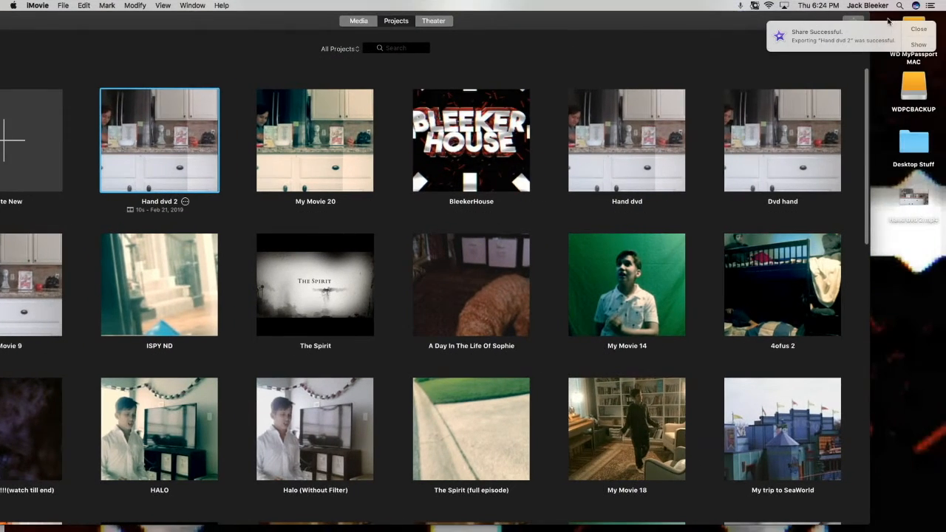
left_click(926, 29)
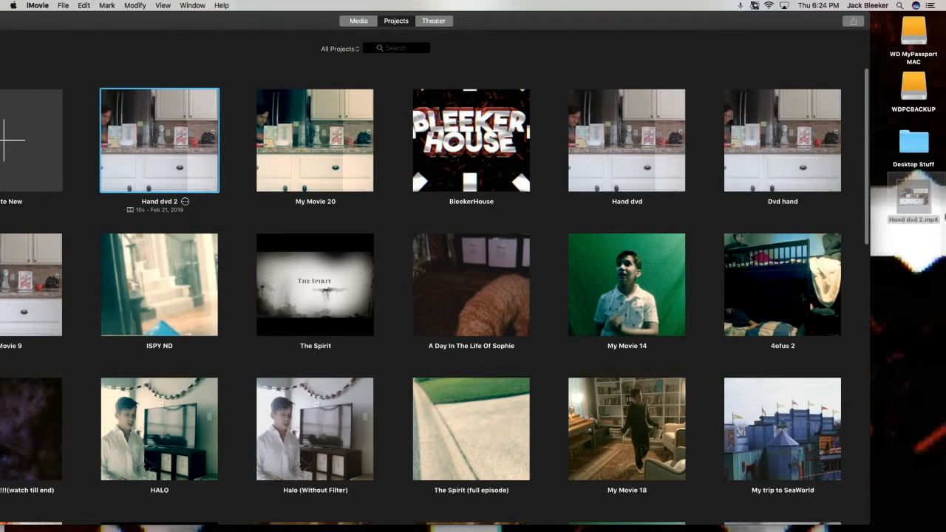
left_click_drag(781, 20, 859, 12)
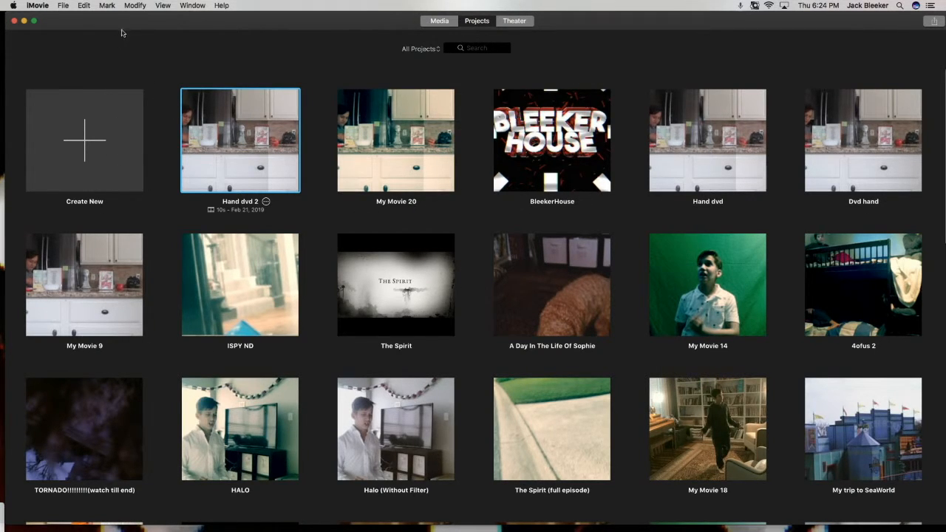
mouse_move(115, 26)
left_mouse_down()
mouse_move(123, 52)
mouse_move(103, 26)
left_mouse_up()
Create a new movie project and import Hand dvd 2.mp4 from the Desktop into its project media.
left_click(102, 136)
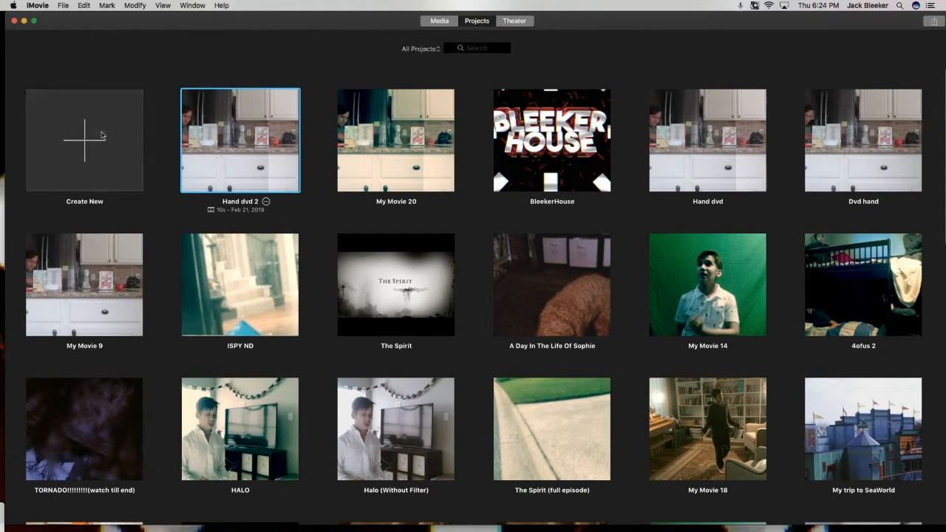
left_click(101, 195)
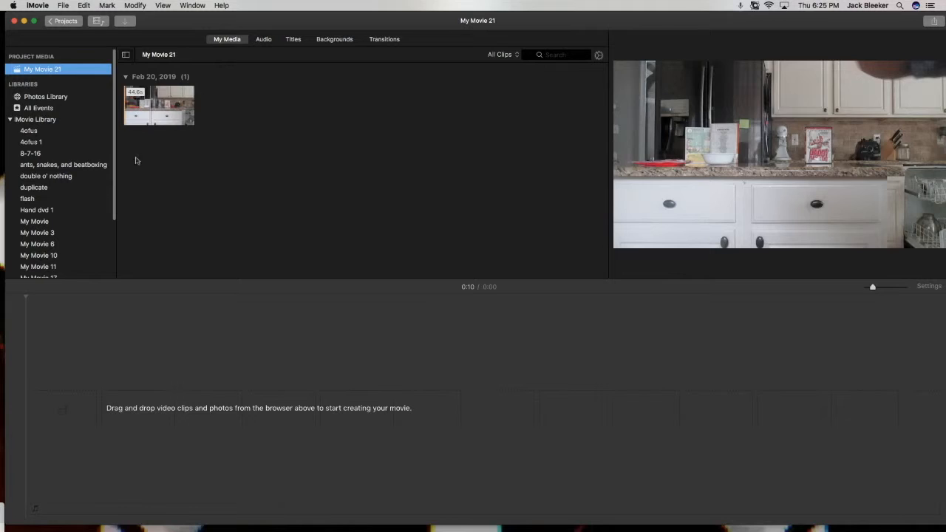
left_click(351, 182)
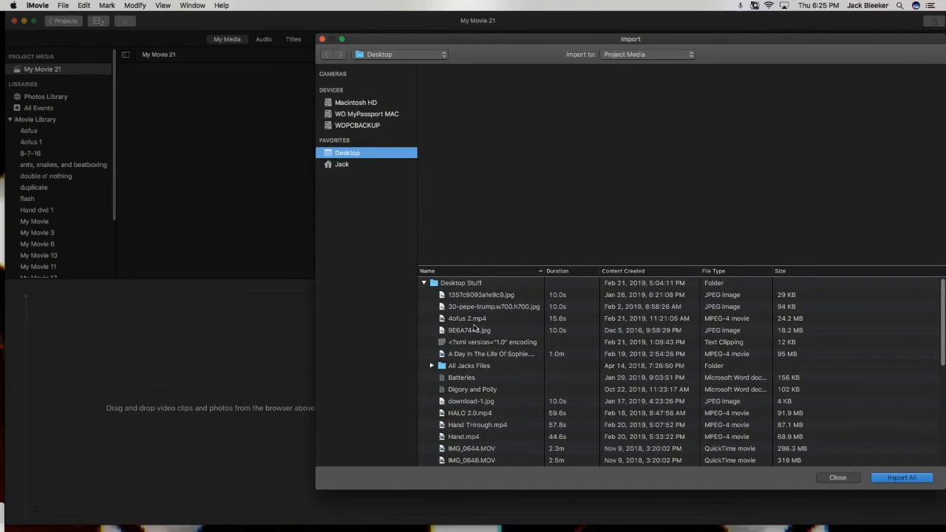
left_click(424, 283)
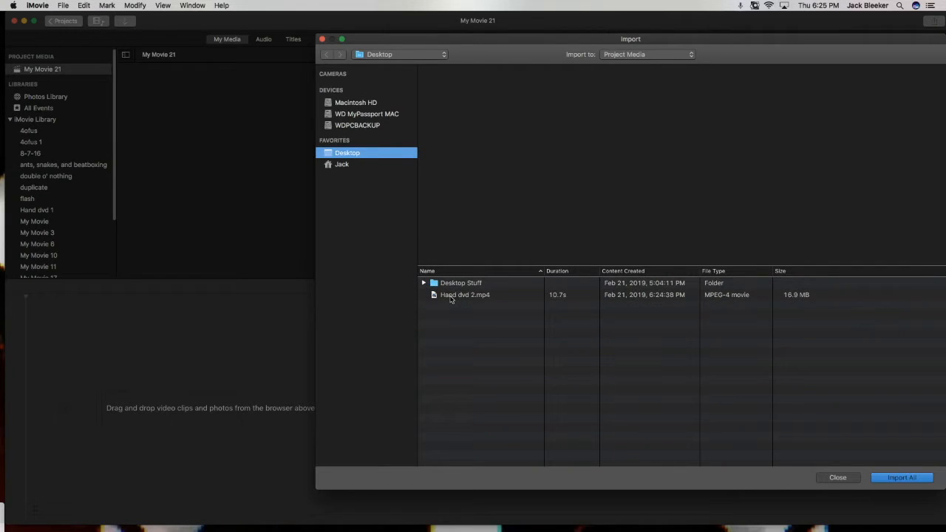
left_click(451, 296)
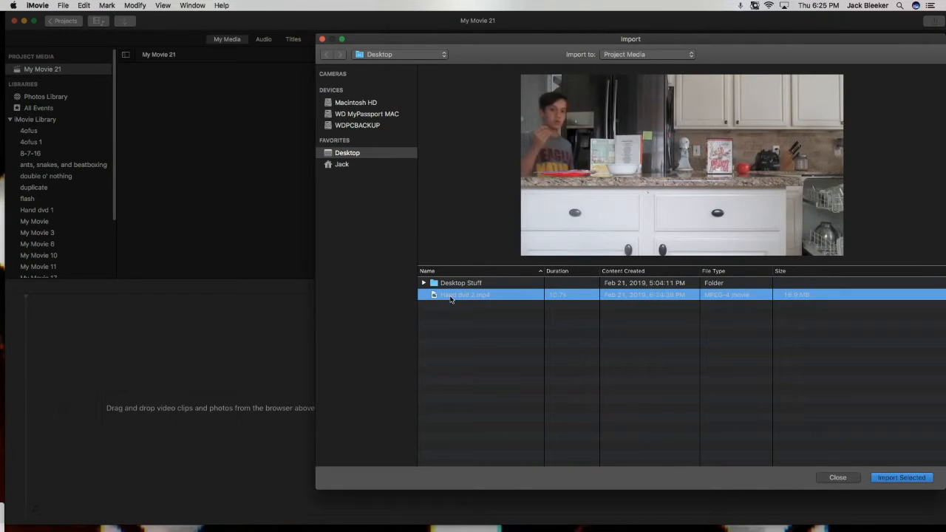
left_click(901, 478)
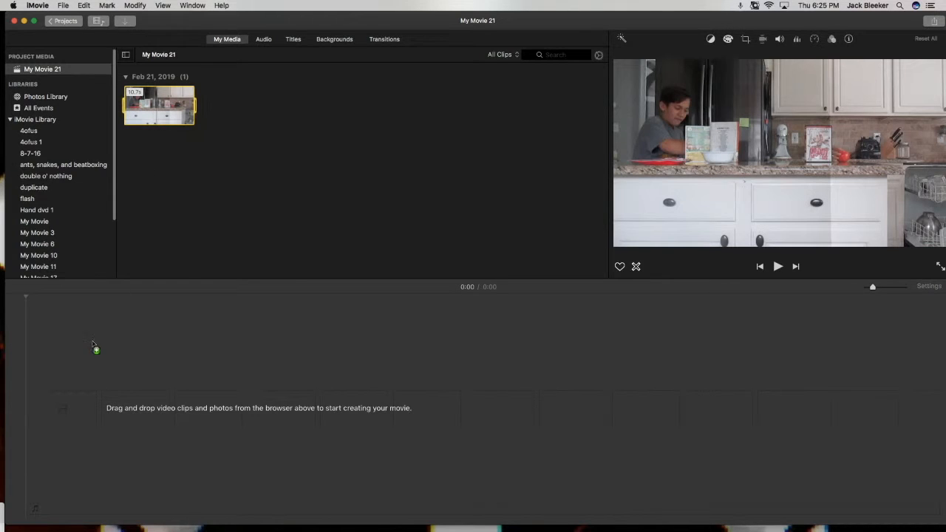
Add the imported kitchen clip to the empty timeline and apply the Blockbuster clip filter to it.
left_click_drag(96, 348, 96, 351)
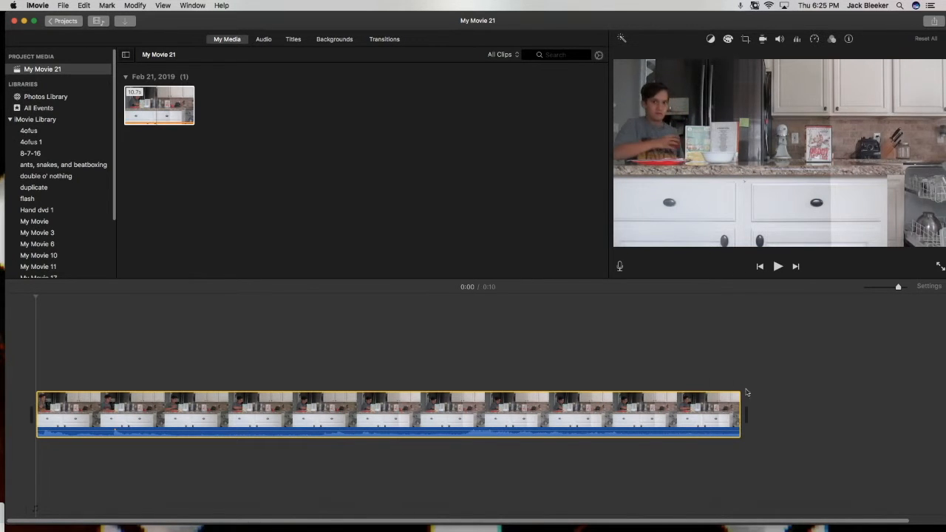
left_click(643, 348)
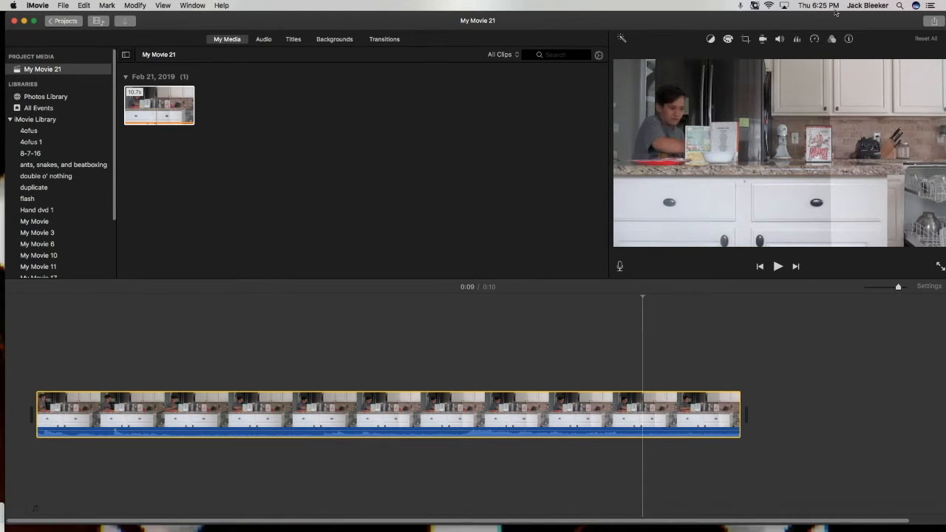
left_click(832, 39)
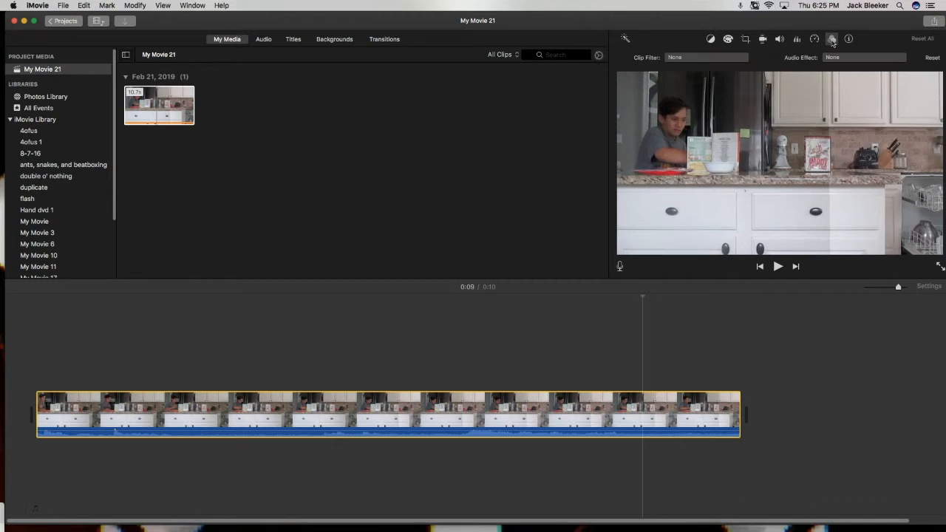
left_click(703, 59)
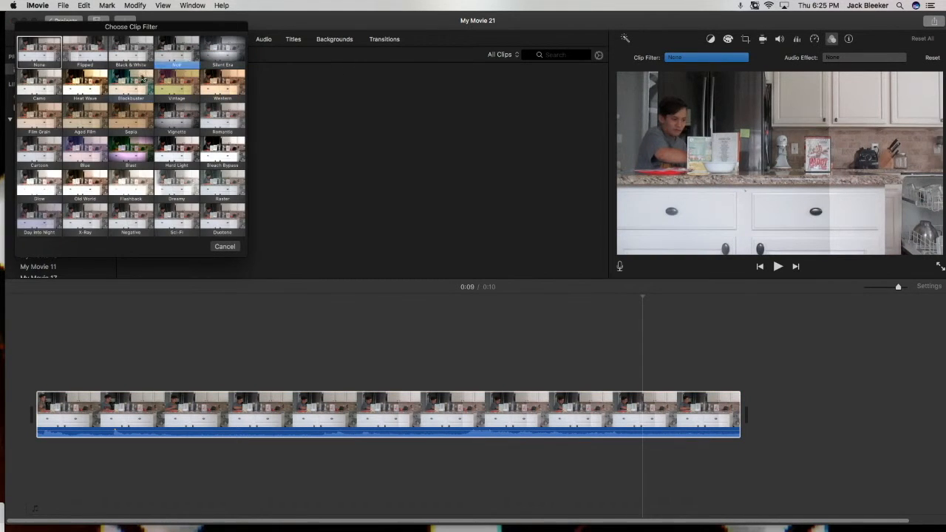
left_click(132, 89)
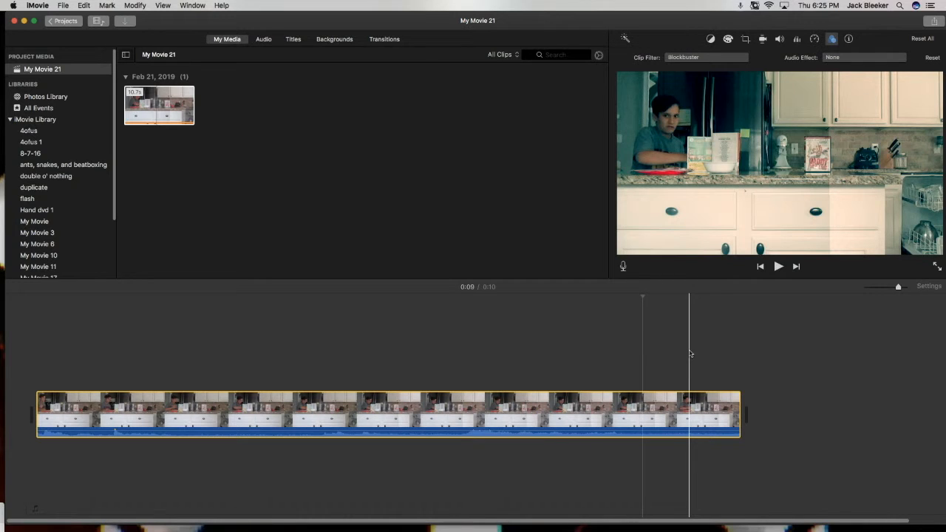
Leave the editor for the projects overview, saving the project as Hand dvd full.
left_click(65, 21)
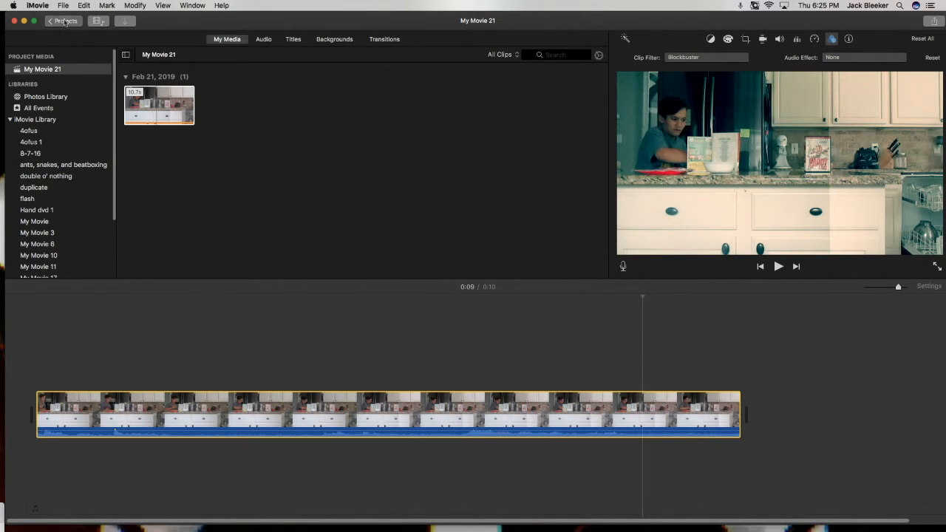
type("Hand dvd full")
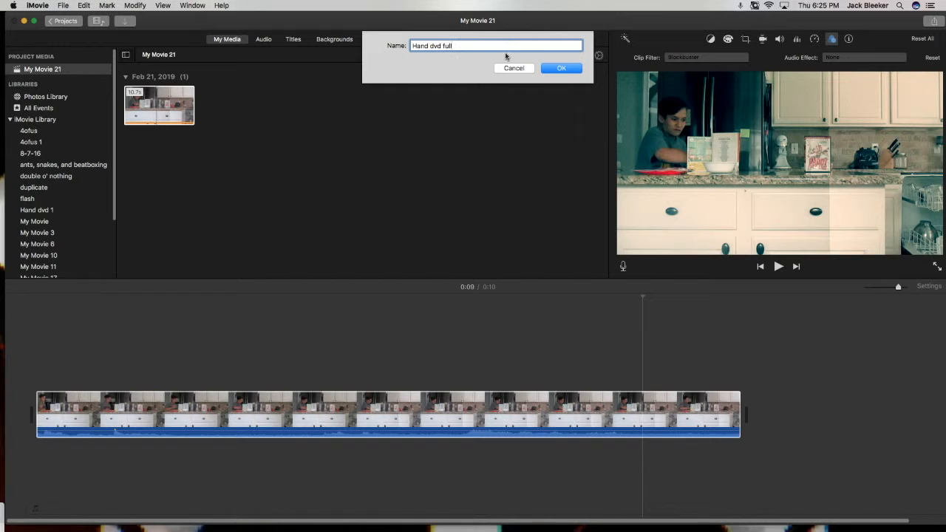
key("Return")
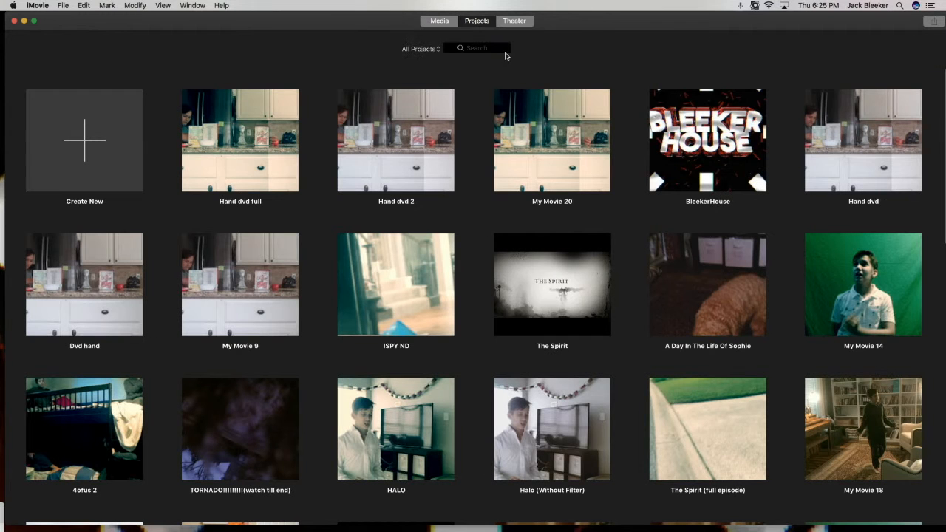
Delete the Hand dvd 2 project and confirm the deletion.
left_click(422, 201)
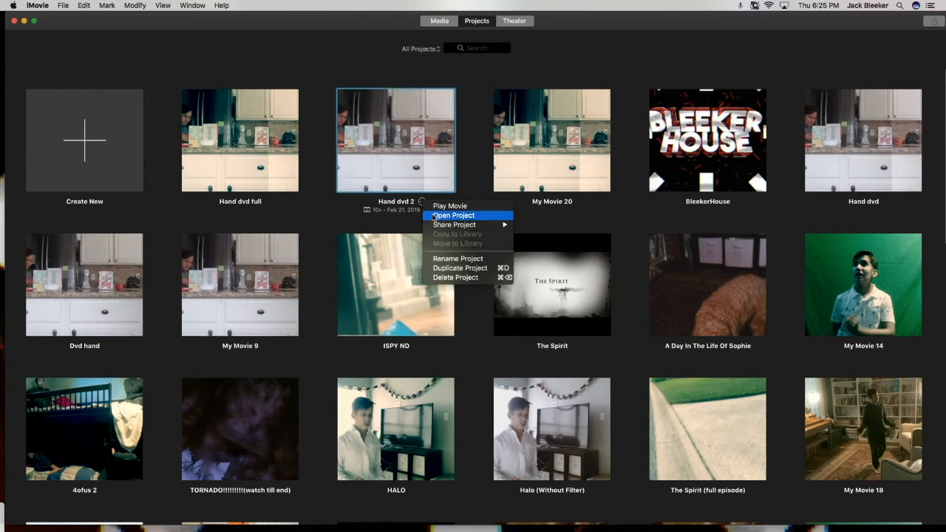
left_click(472, 278)
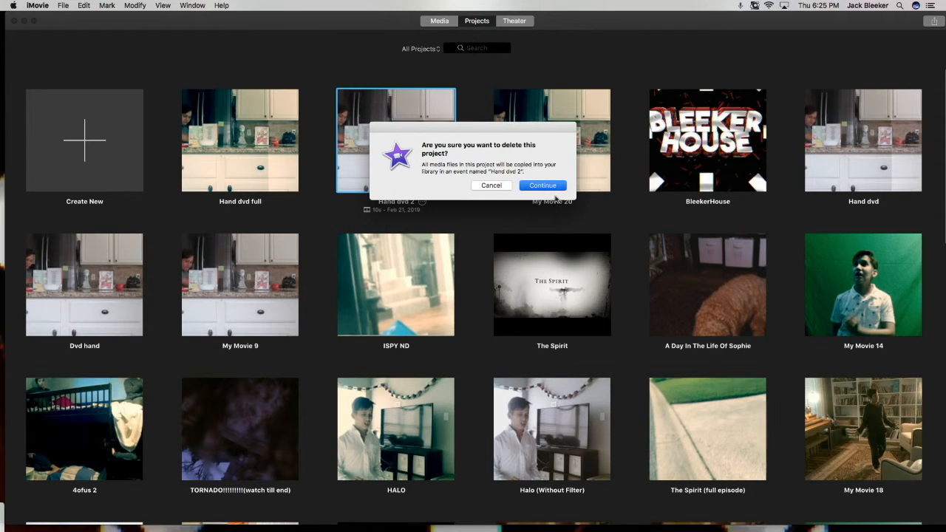
left_click(547, 186)
left_click(422, 202)
left_click(446, 270)
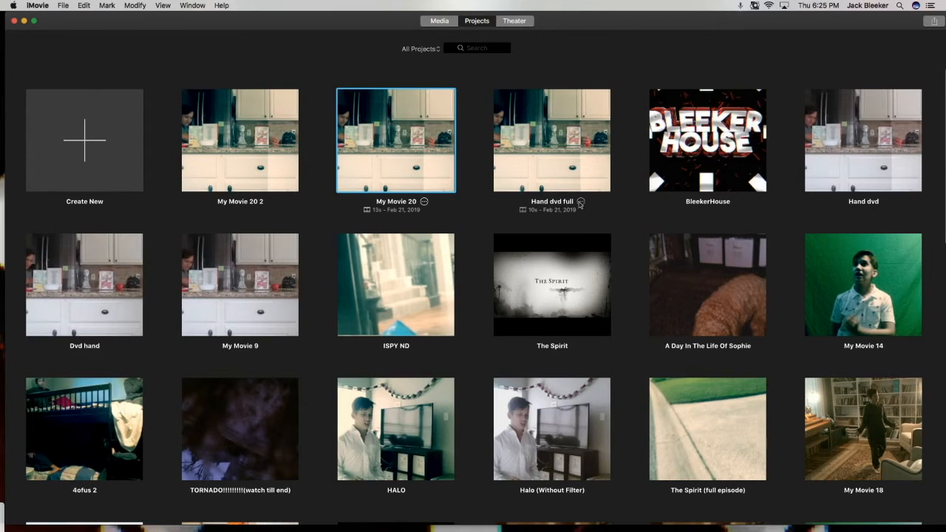
left_click(271, 201)
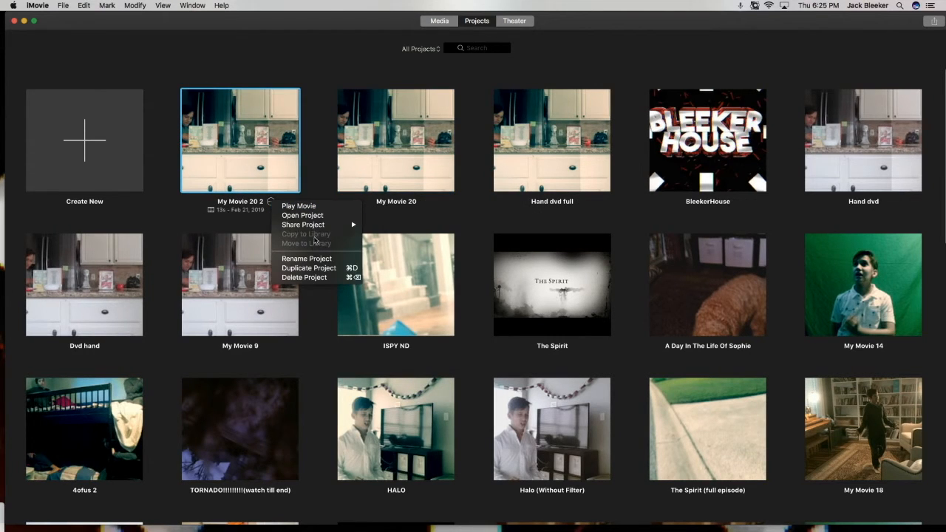
left_click(346, 277)
left_click(527, 191)
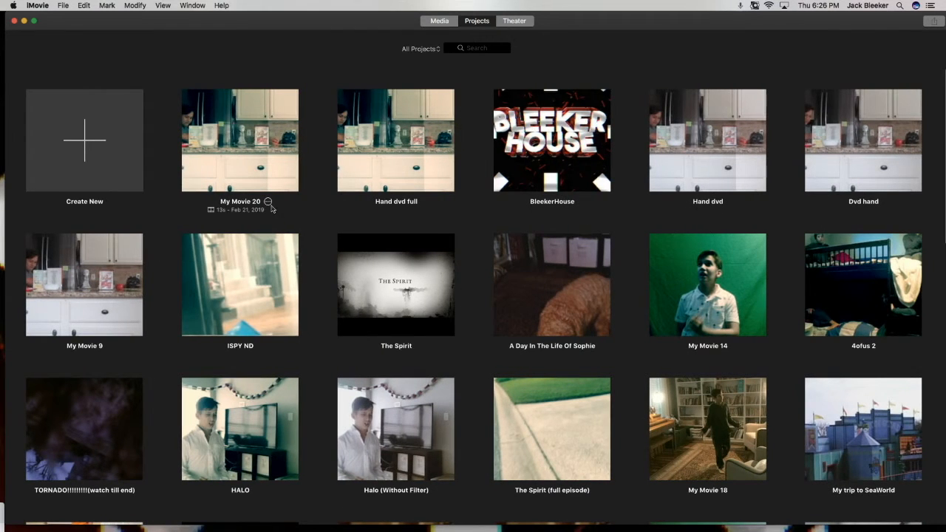
Delete the My Movie 20 project and confirm the deletion.
left_click(269, 202)
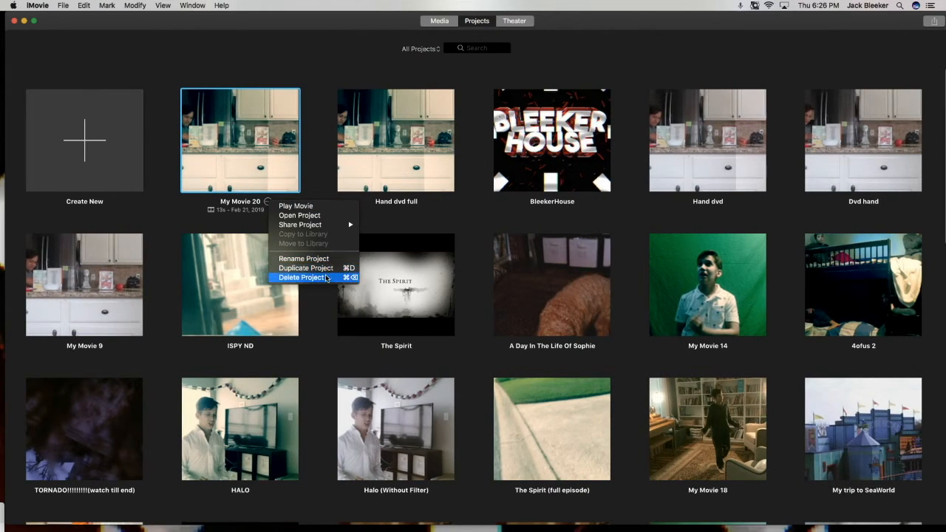
left_click(325, 277)
left_click(548, 190)
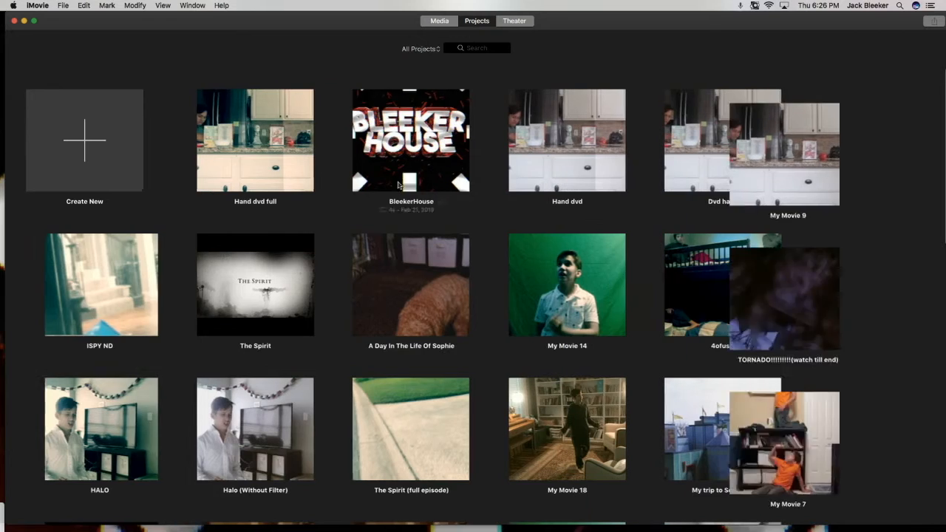